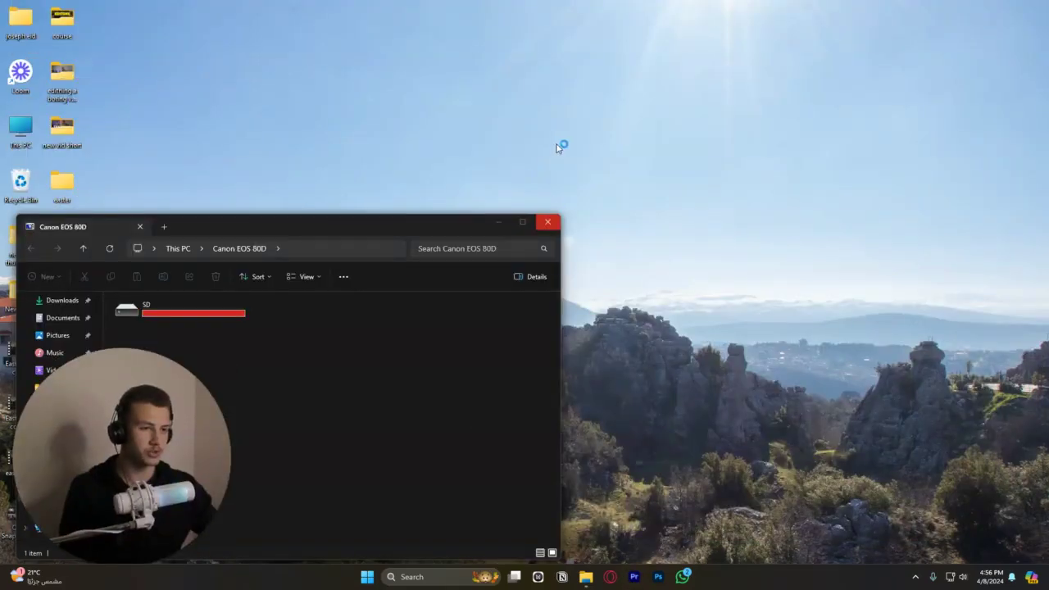
Close the Canon EOS 80D folder window
left_click(239, 227)
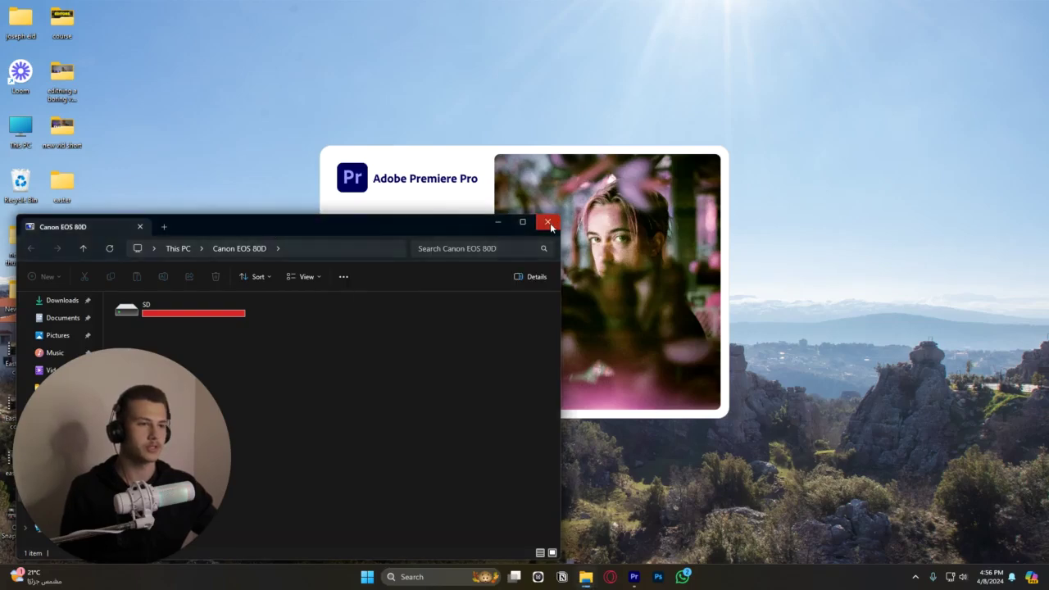
left_click(547, 222)
left_click(255, 234)
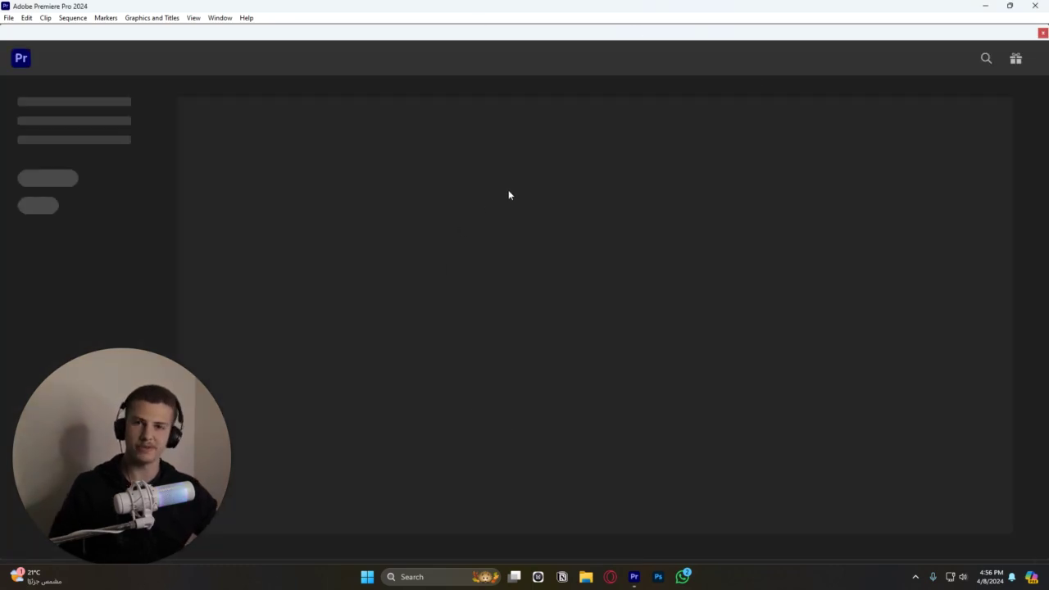
Create a new project named "actionable step #2 (basic edits)"
left_click(50, 103)
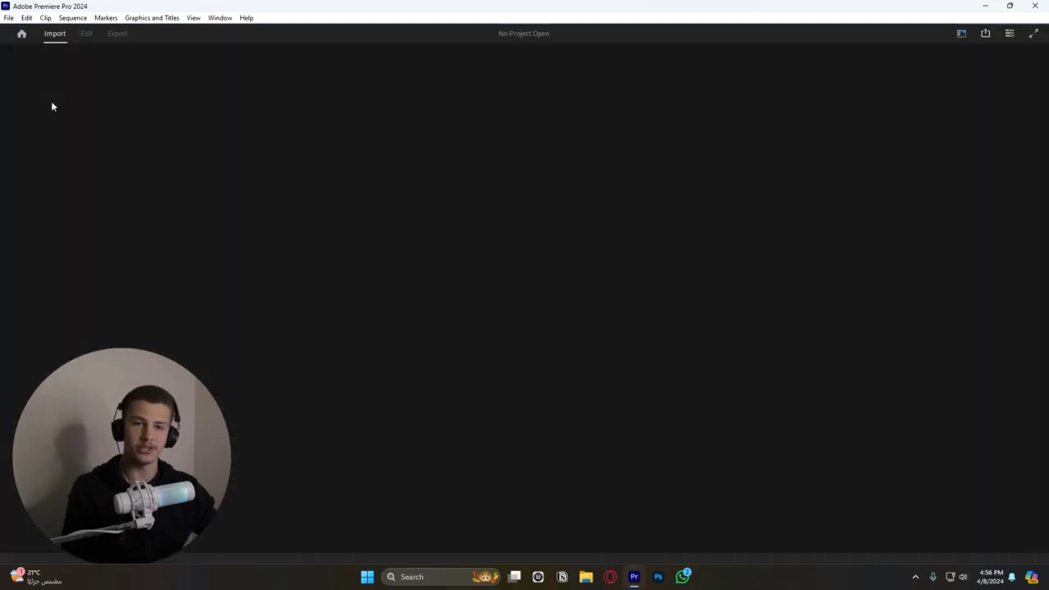
type("a")
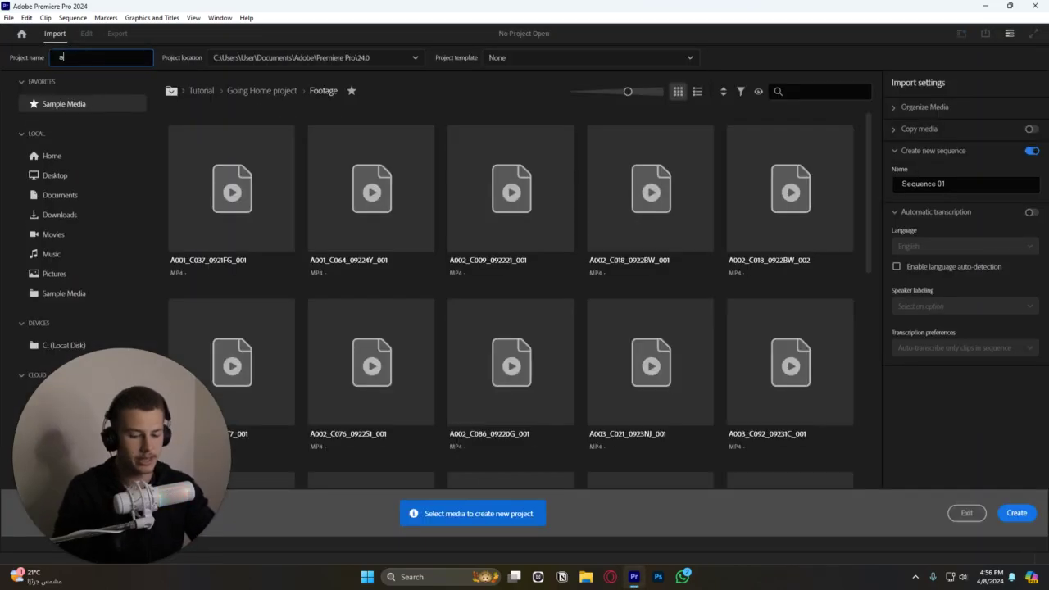
type("ctionable step #2 ()")
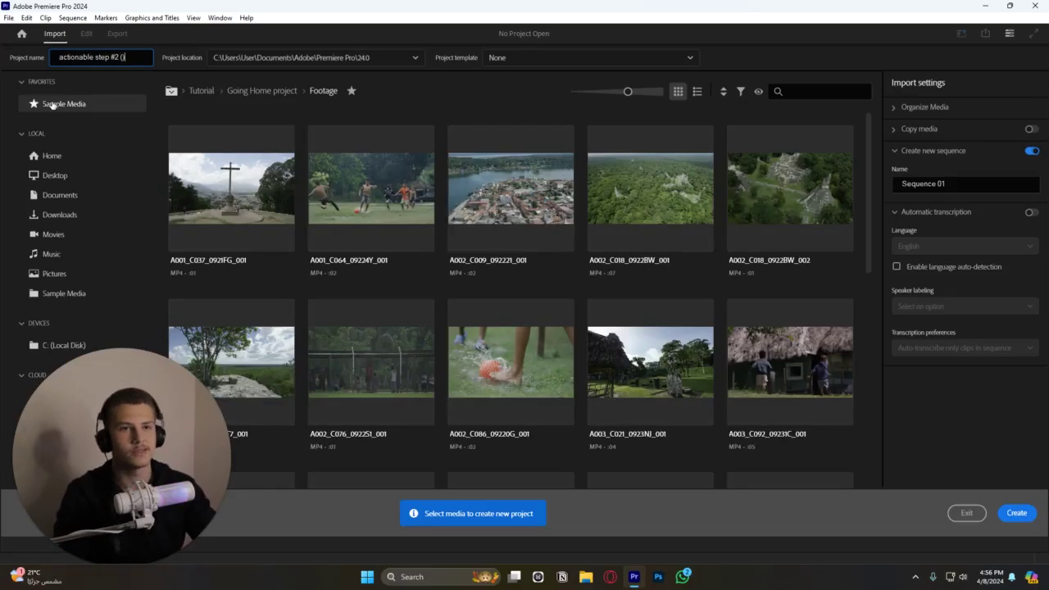
type("basic edits")
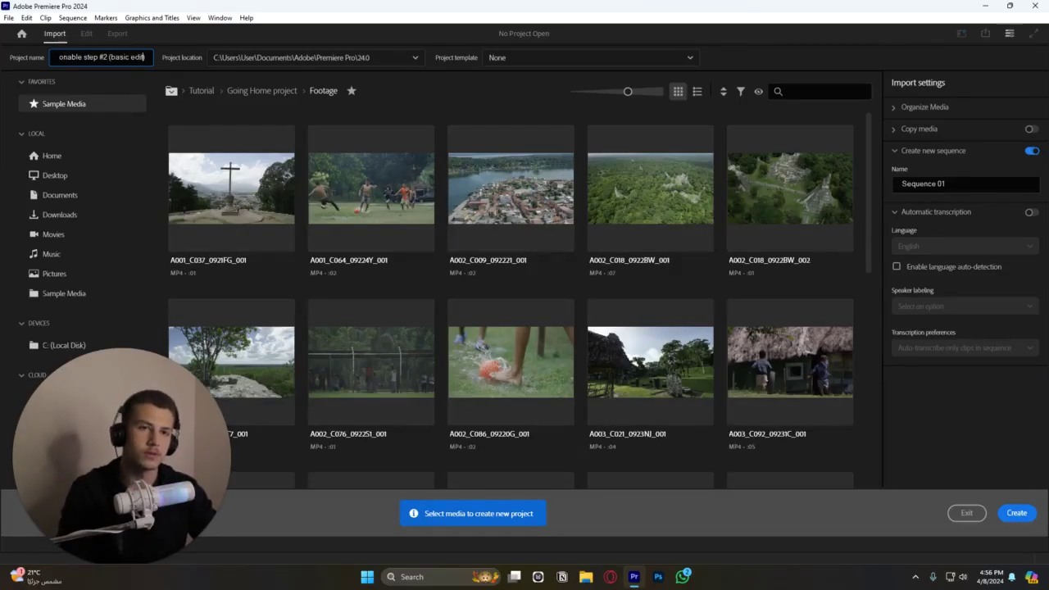
key("Return")
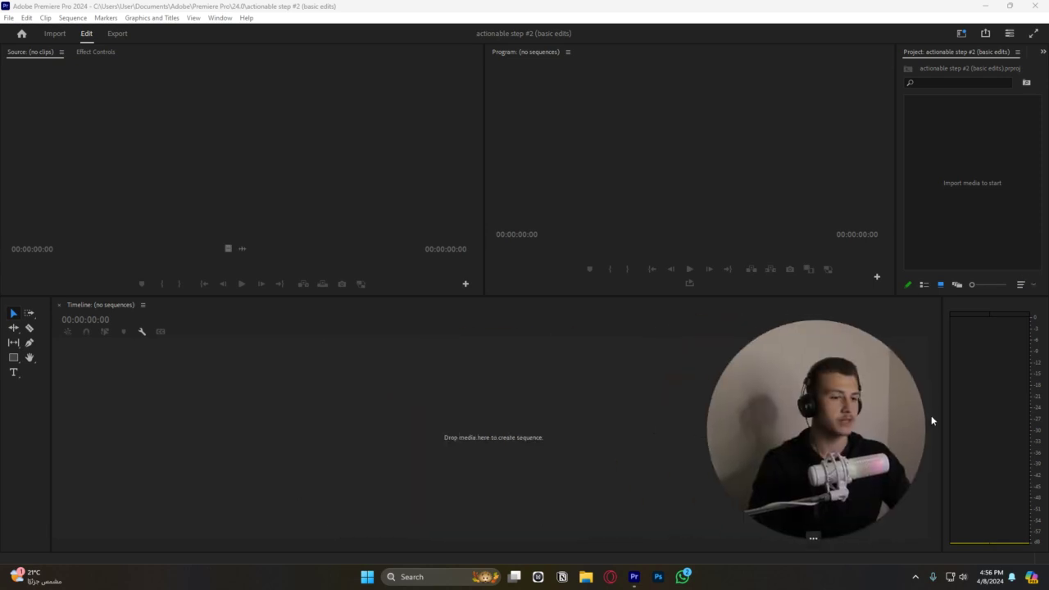
Dock the Project panel beside the timeline and create a new sequence from the custom "youtube 1080" preset
left_click_drag(922, 52, 248, 368)
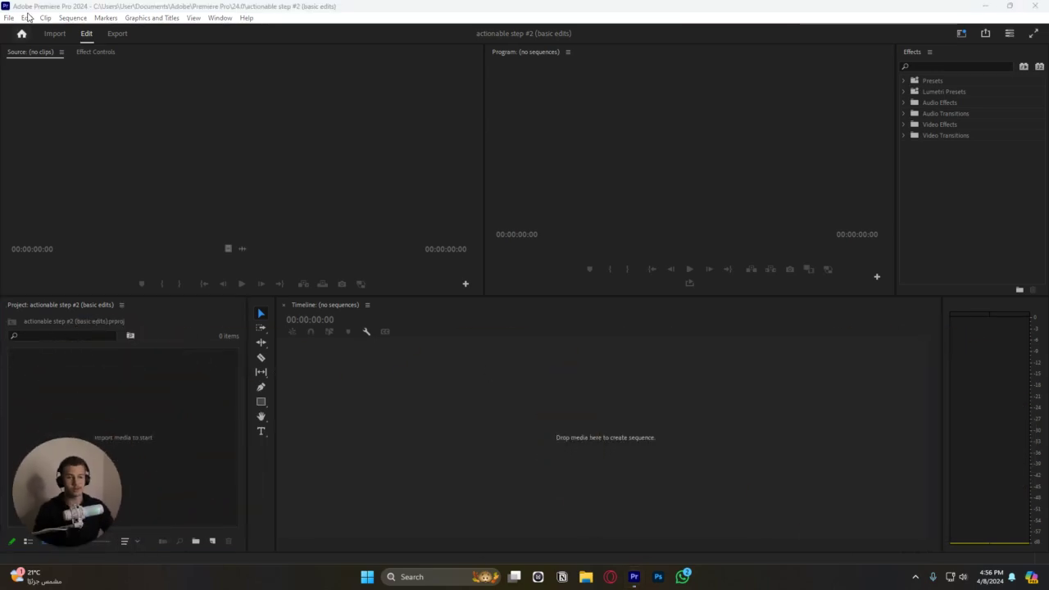
left_click(9, 17)
mouse_move(156, 31)
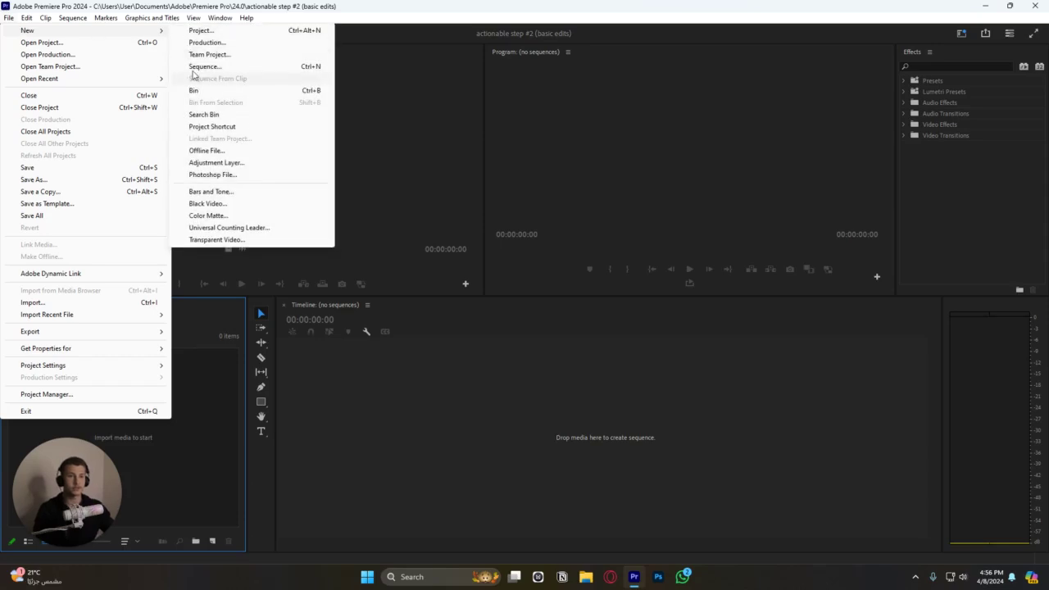
left_click(197, 67)
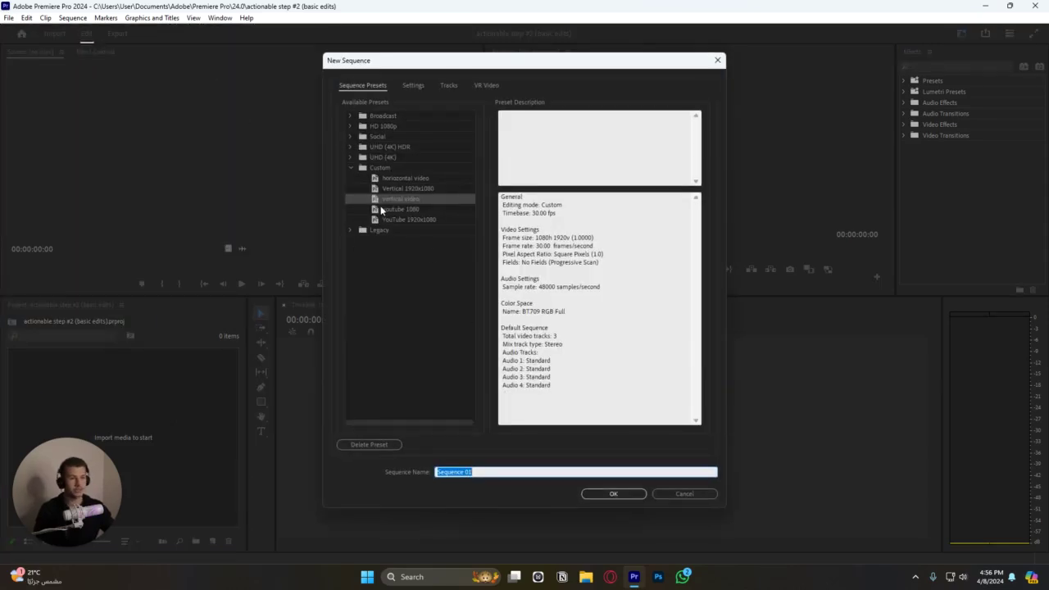
left_click(379, 209)
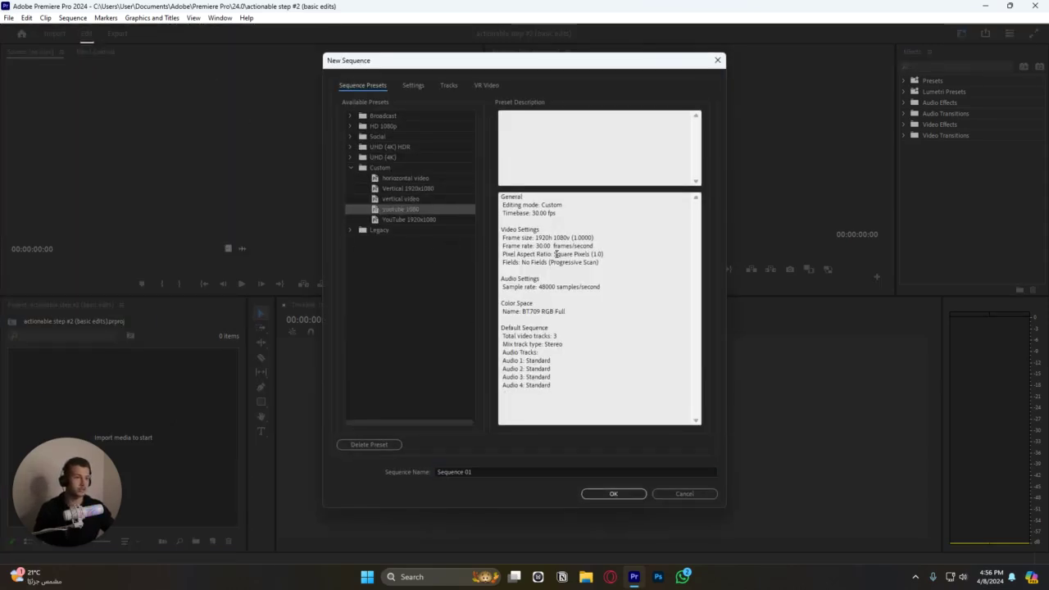
double_click(375, 210)
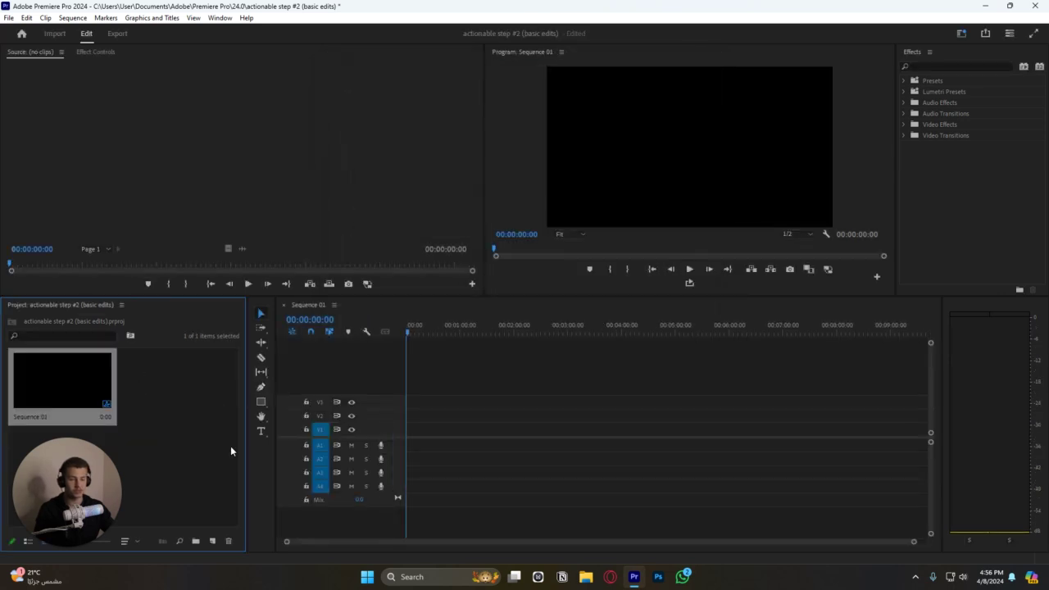
key("super+e")
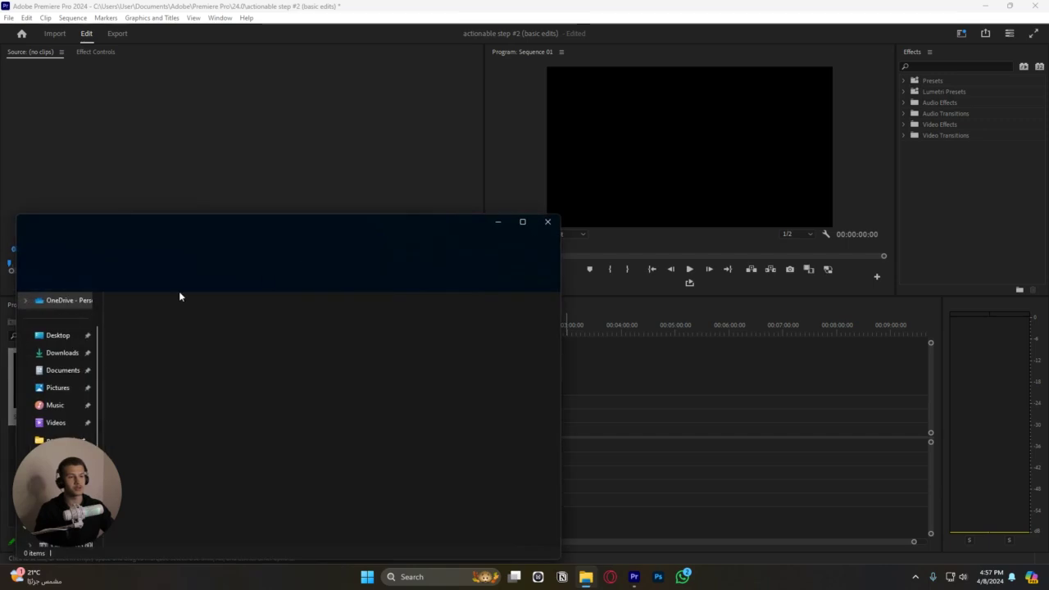
left_click(38, 337)
left_click_drag(275, 228, 456, 171)
double_click(322, 260)
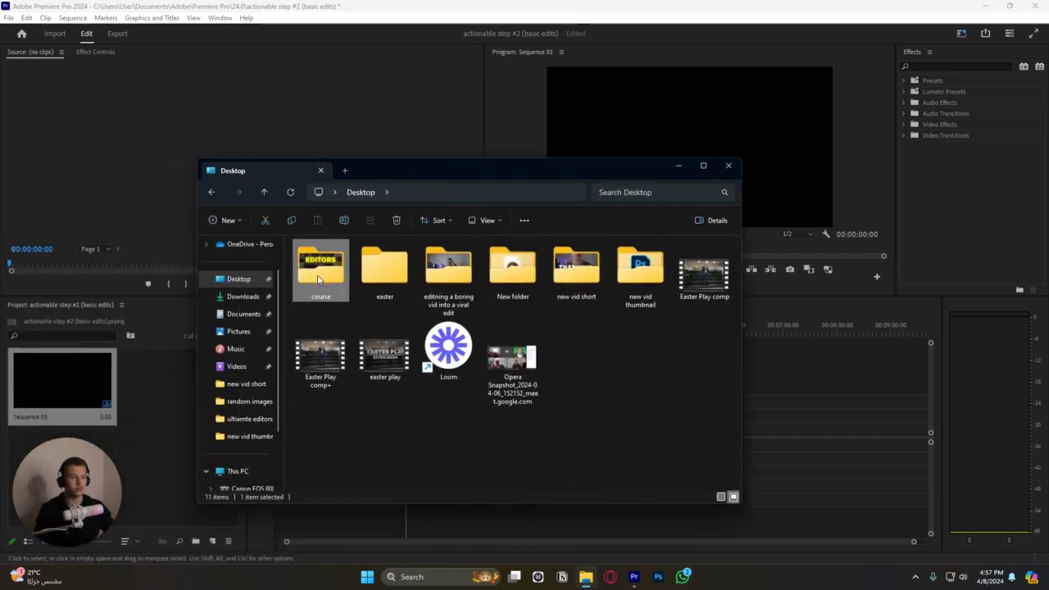
double_click(308, 277)
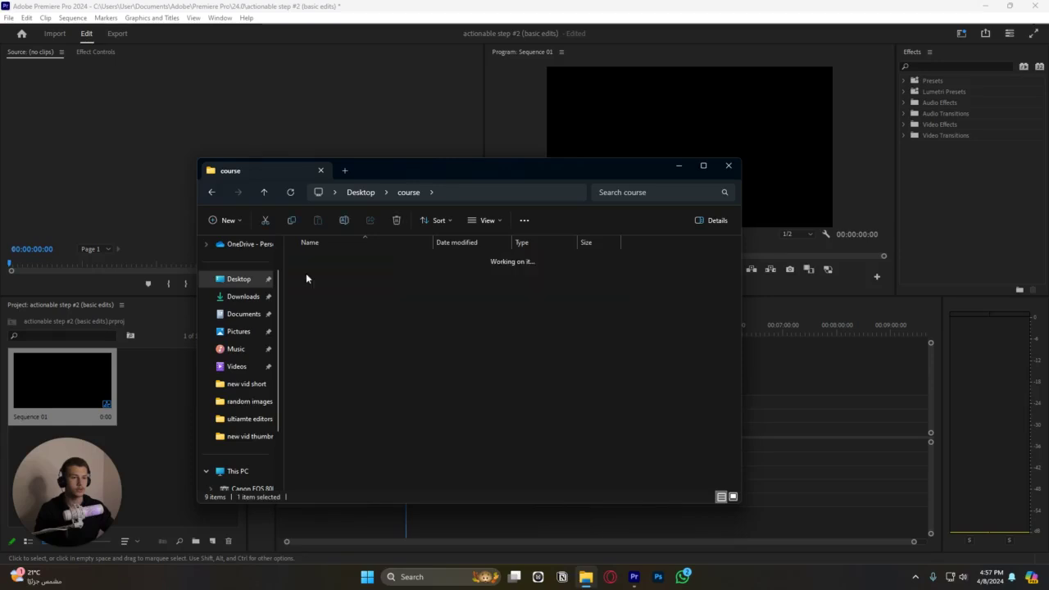
double_click(348, 277)
left_click_drag(321, 275, 153, 492)
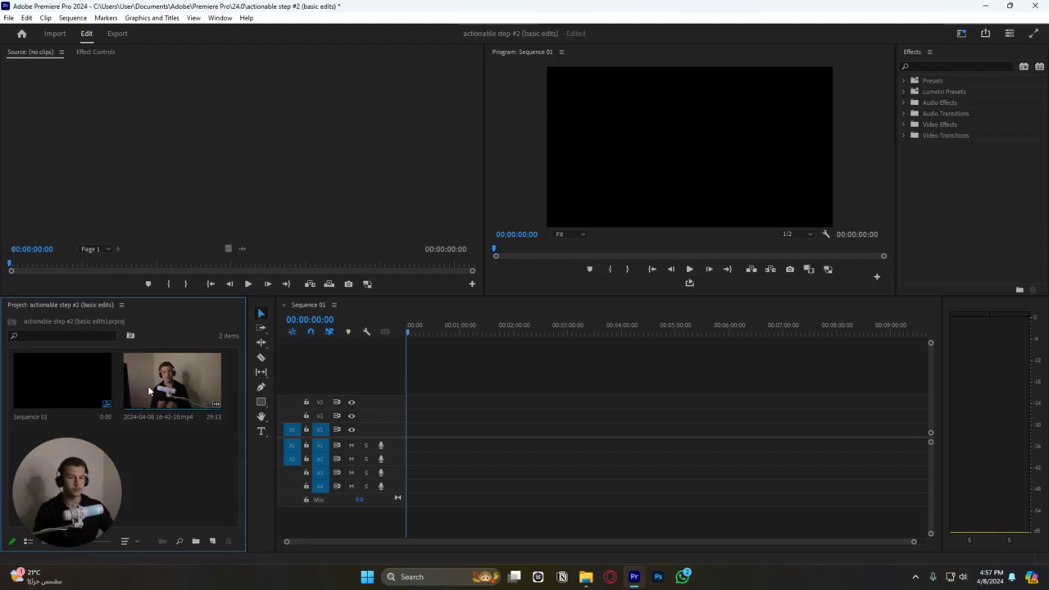
Place the imported video at the start of Sequence 01, with its picture on track V1
left_click_drag(171, 385, 418, 431)
key("=")
key("=")
key("=")
key("=")
key("=")
key("=")
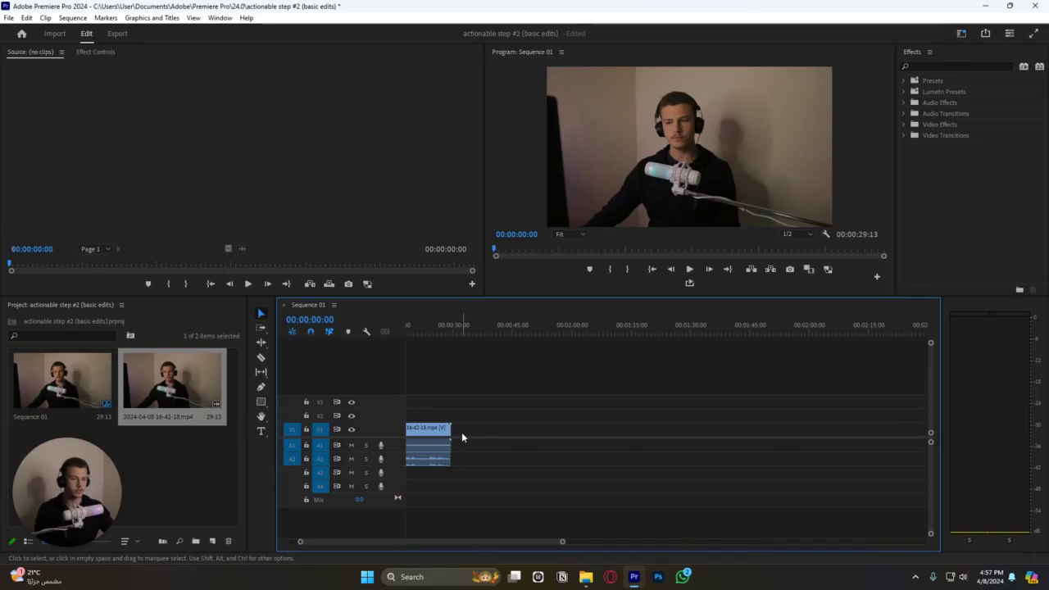
Unlink the clip's video and audio and delete the audio on track A1
right_click(443, 435)
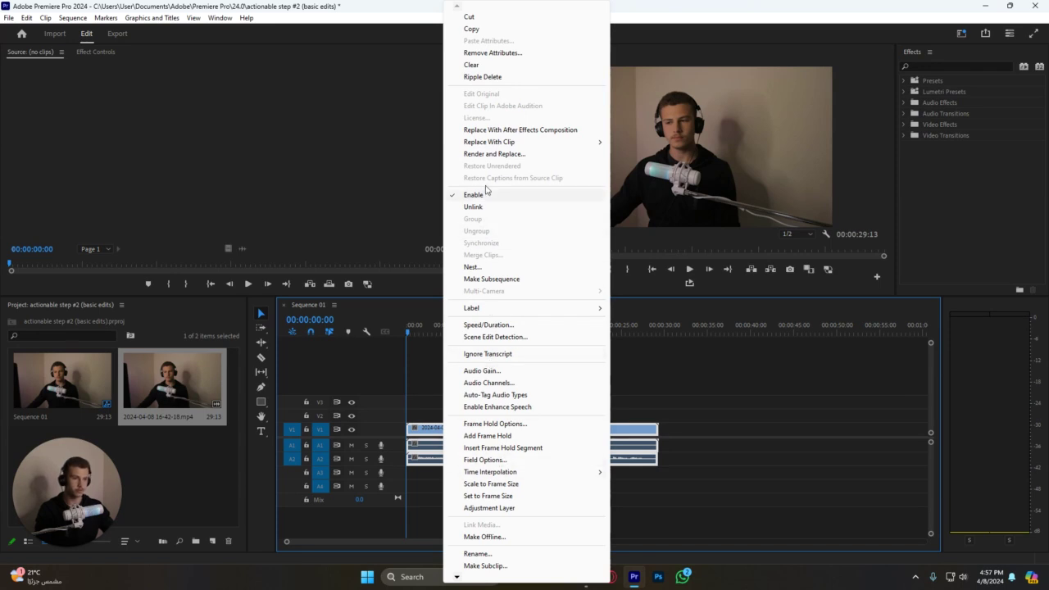
left_click(473, 207)
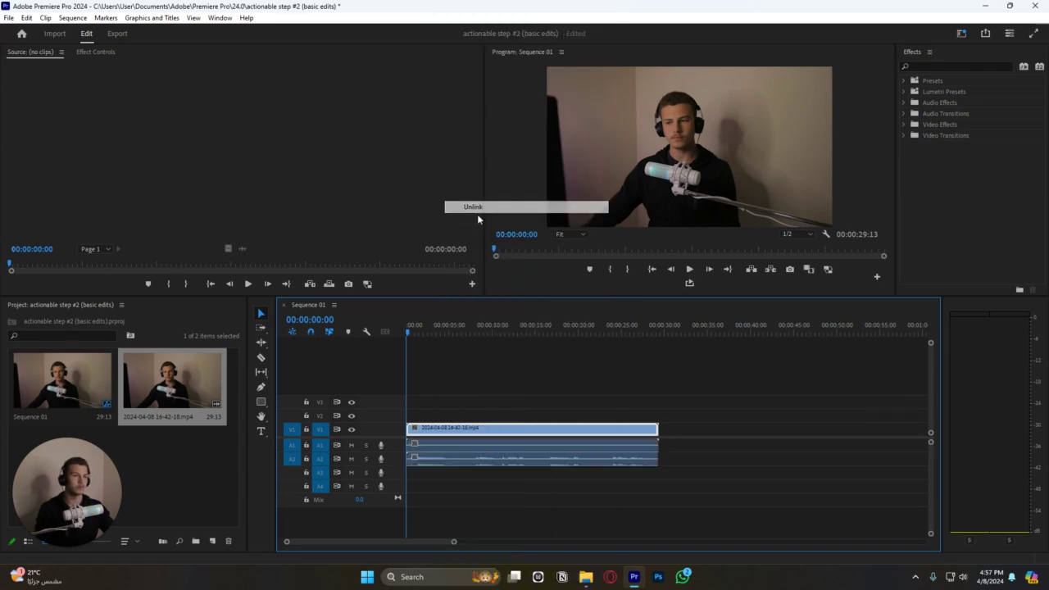
left_click(457, 445)
left_click_drag(456, 443, 449, 463)
Link the video on V1 with the remaining audio on A2
left_click_drag(472, 403, 456, 467)
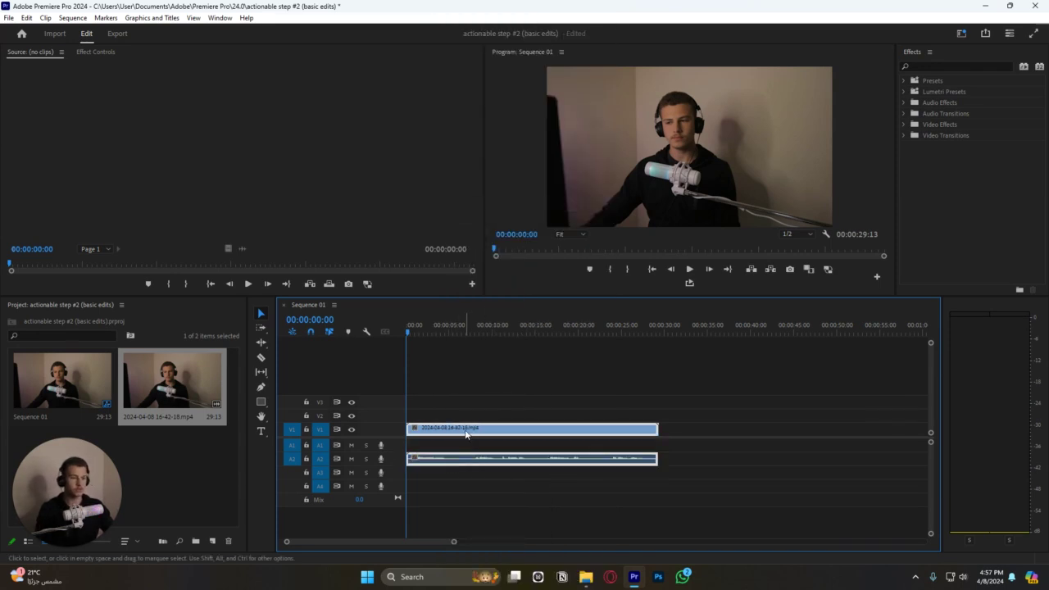
right_click(461, 460)
left_click(491, 207)
Move the linked clip's audio from track A2 up to track A1
key("=")
key("=")
key("=")
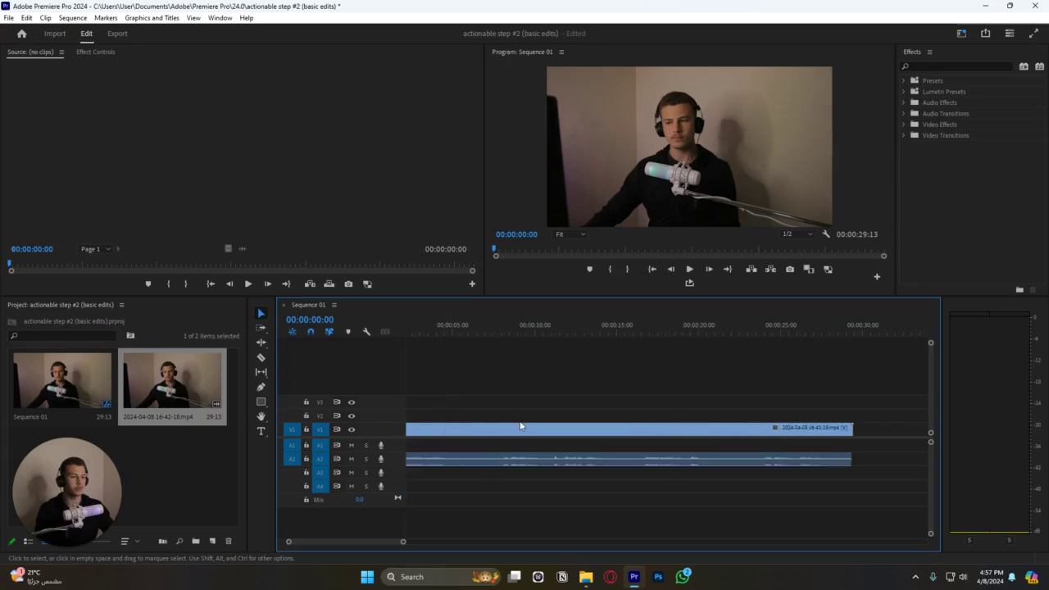
double_click(395, 456)
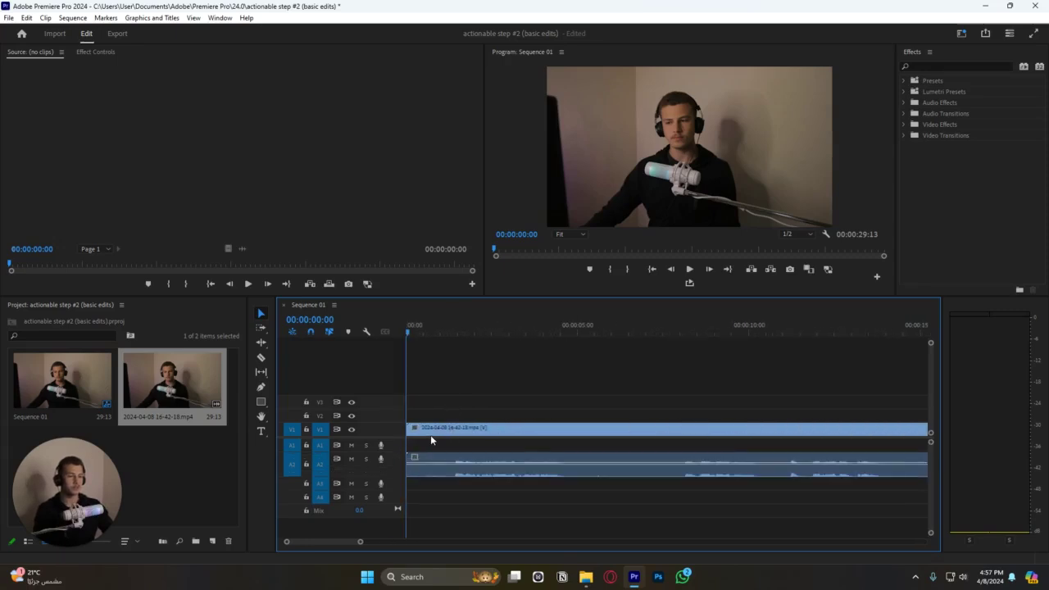
left_click_drag(436, 456, 451, 408)
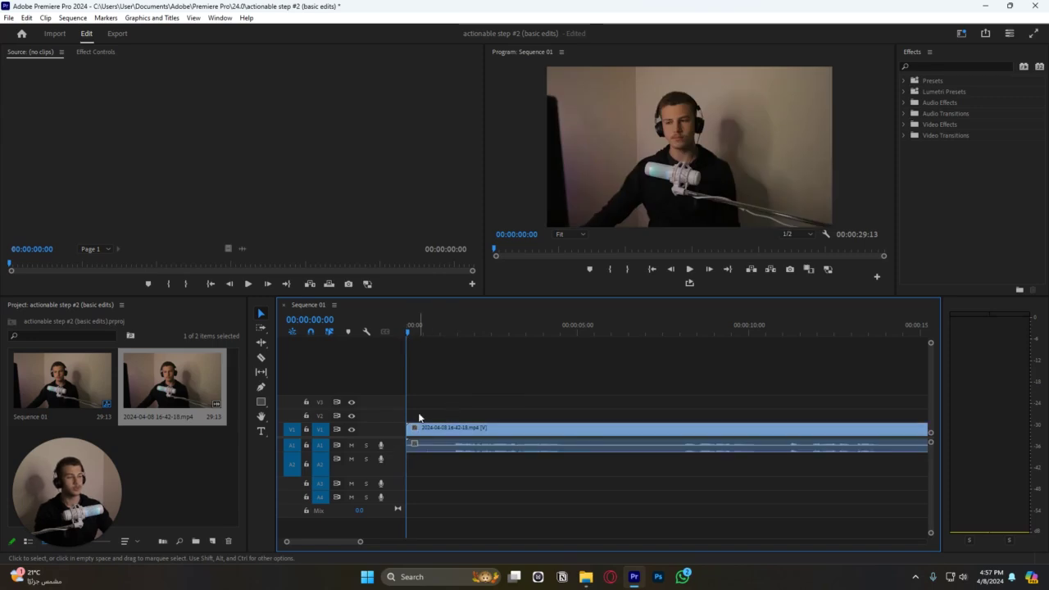
Cut out the silent opening and the pause between about 3.3 and 6.6 seconds, closing both gaps
key("c")
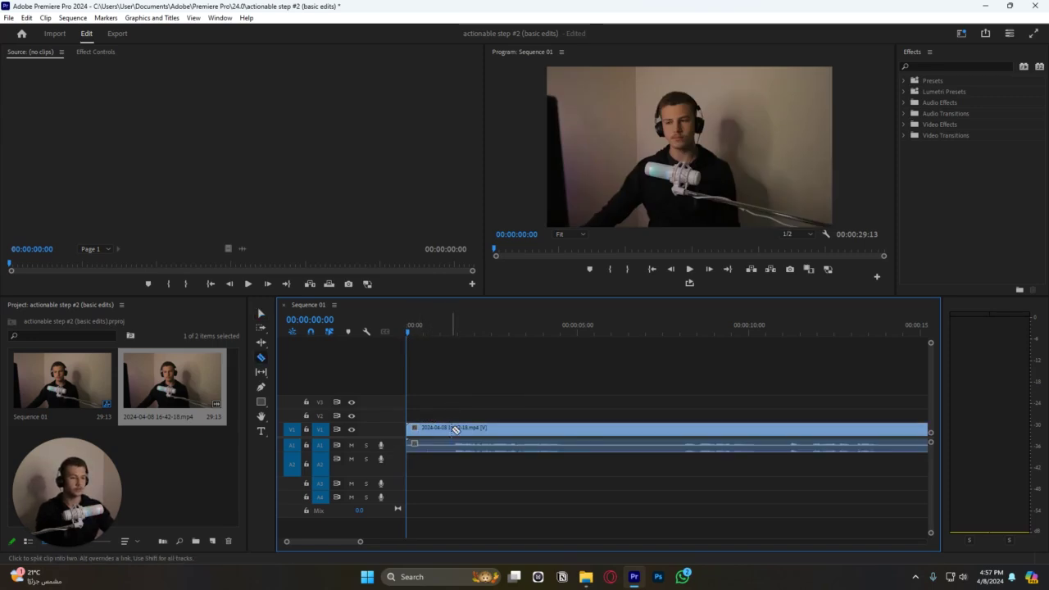
key("shift+Delete")
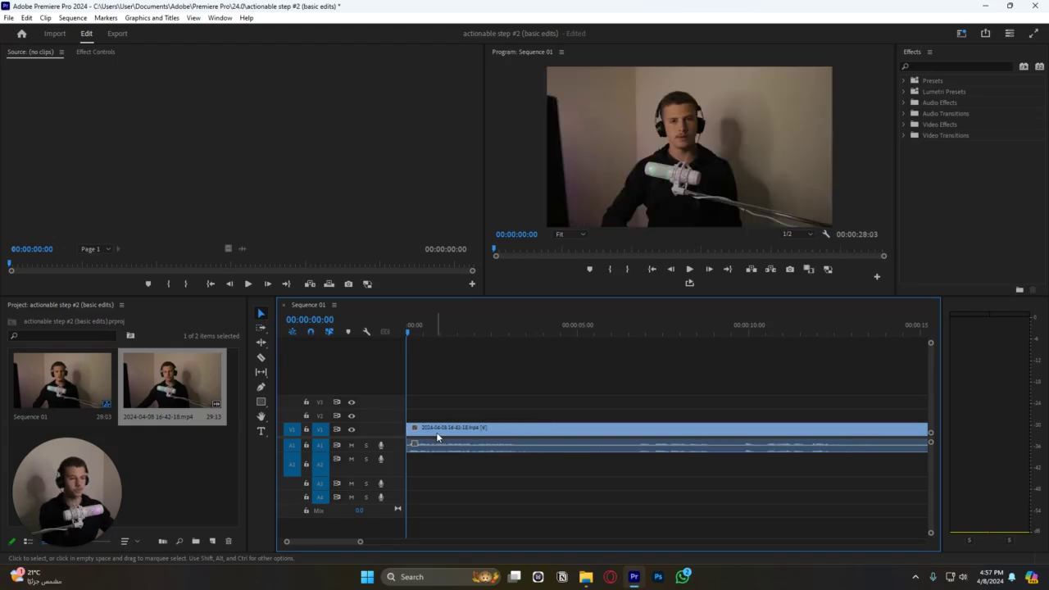
left_click(261, 358)
left_click(523, 428)
key("v")
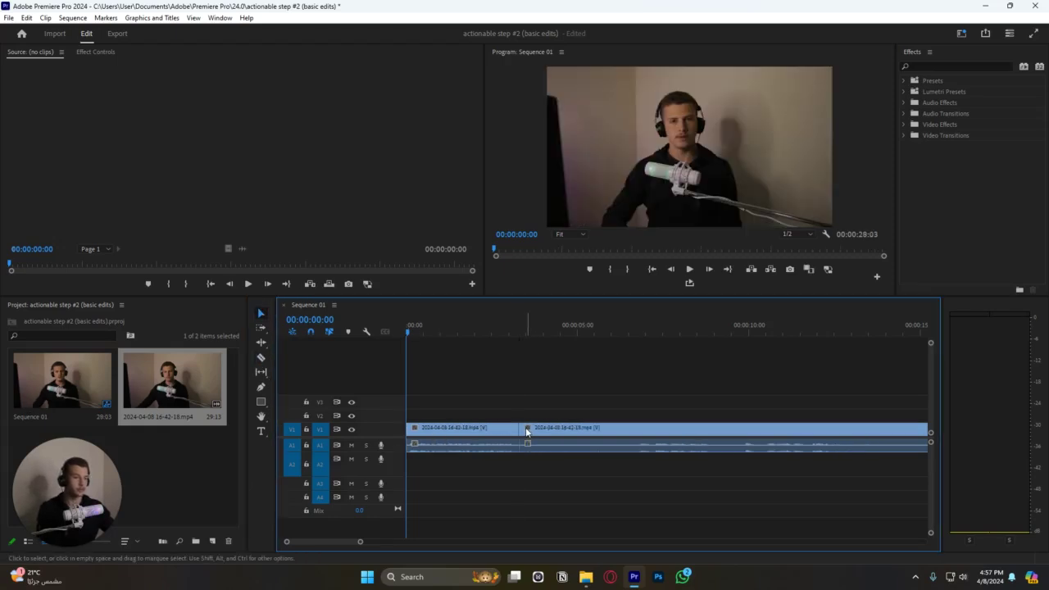
left_click(639, 428)
key("v")
left_click(598, 433)
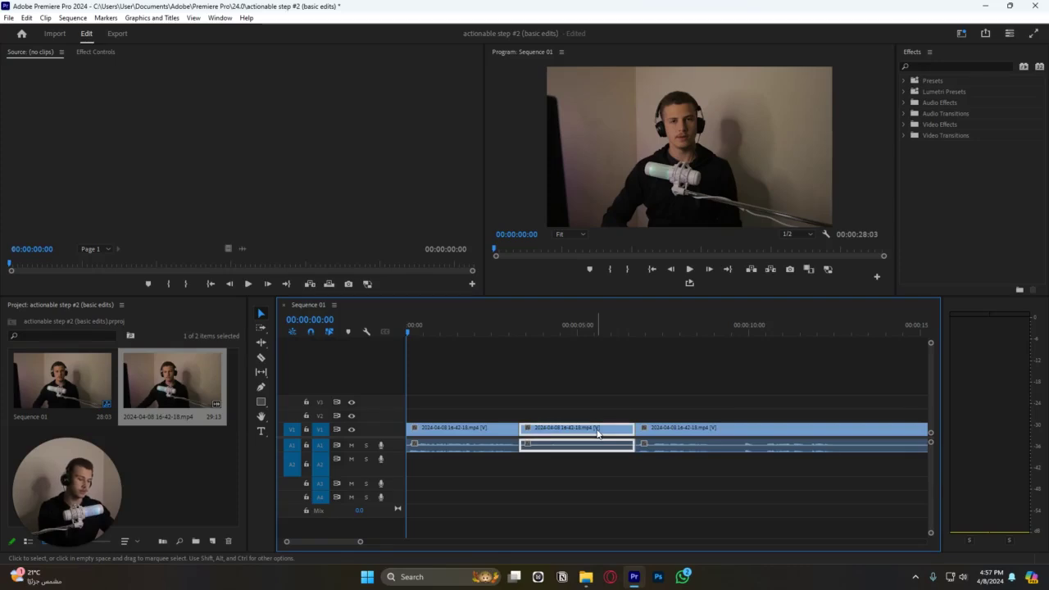
key("shift+Delete")
Cut out the short pause between about 5.6 and 6.4 seconds and close the gap
scroll(558, 438, "down", 2)
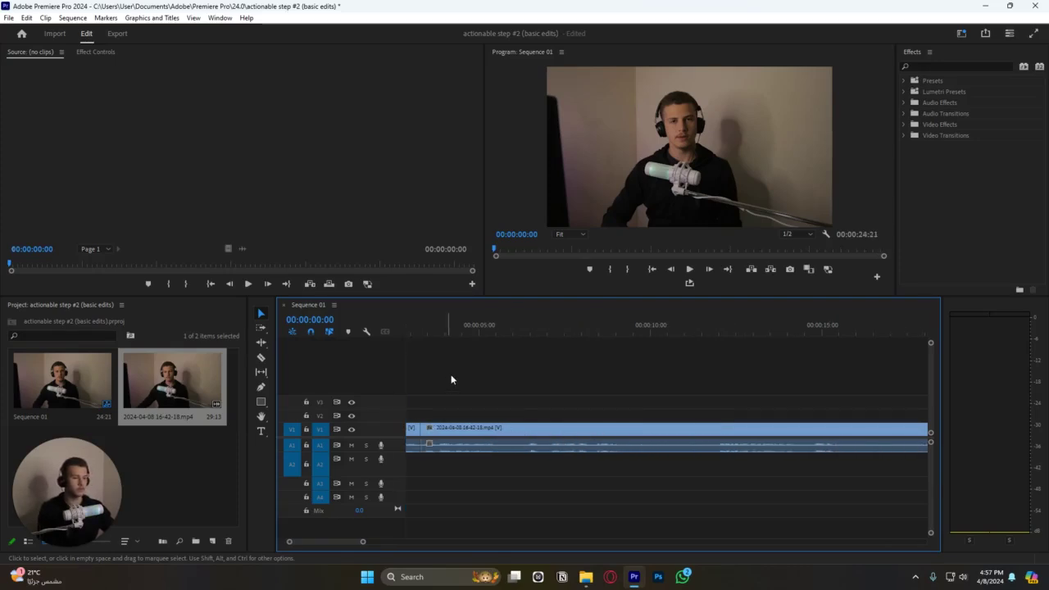
scroll(500, 406, "up", 2)
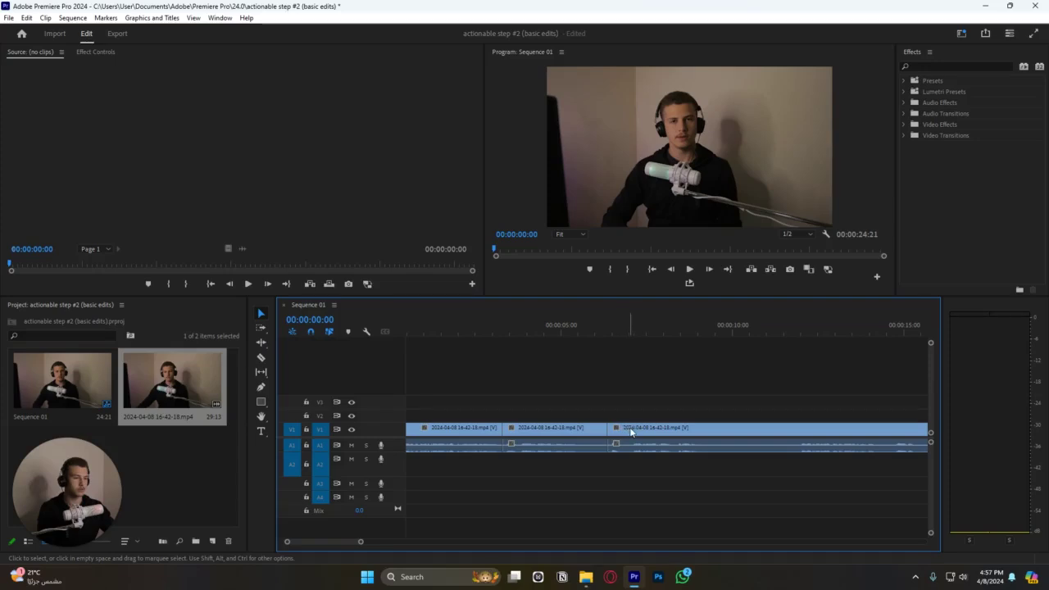
left_click_drag(631, 431, 605, 435)
Split the clip at about 8.3 and 11.1 seconds and ripple-delete the silent section between the cuts
scroll(596, 436, "down", 3)
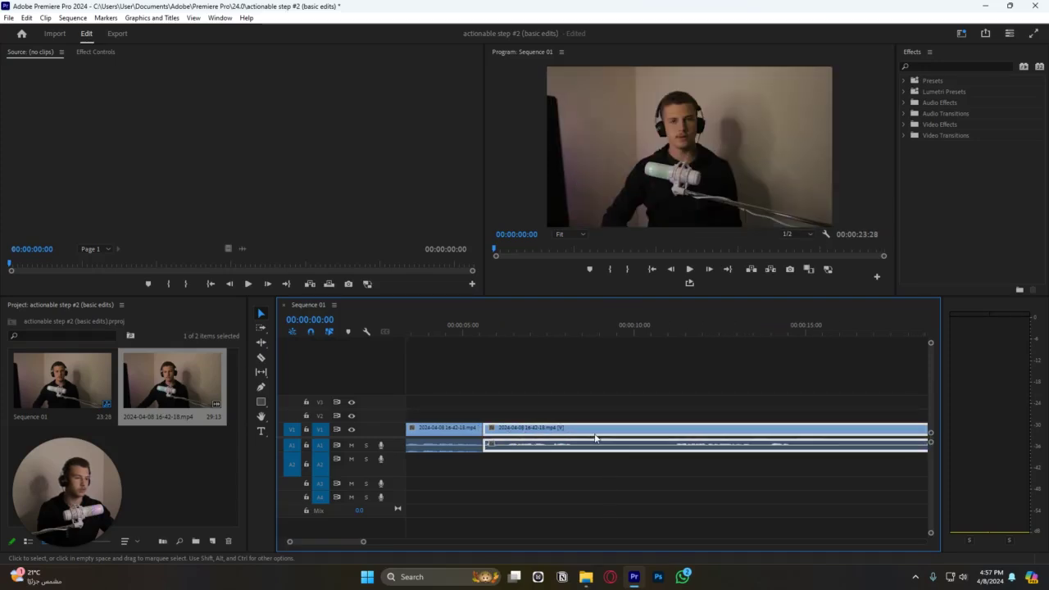
left_click(518, 406)
left_click(625, 429)
left_click(527, 429)
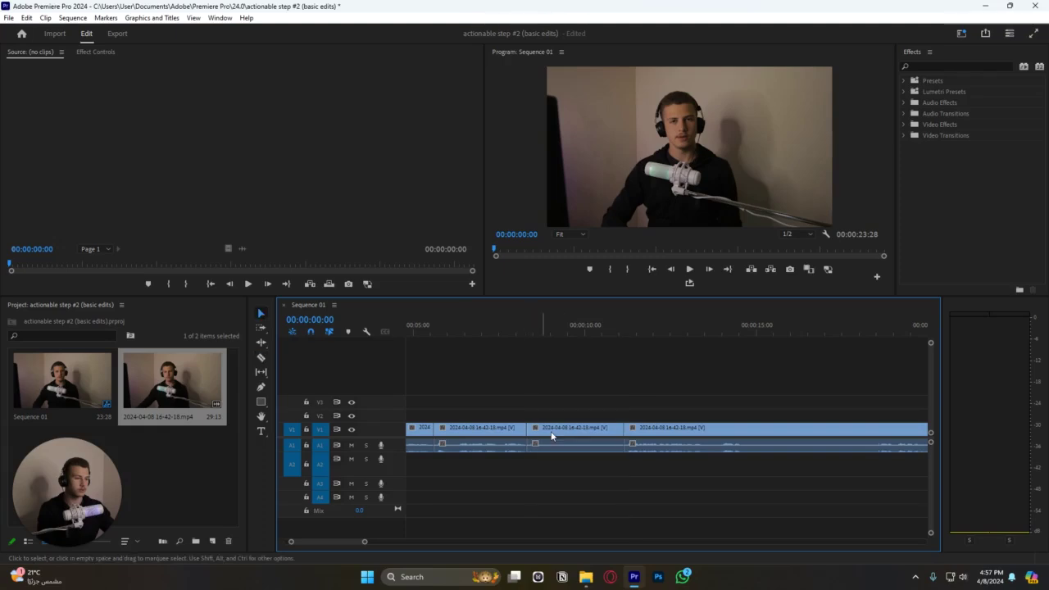
key("v")
left_click(562, 430)
key("Delete")
left_click(562, 433)
key("Delete")
Cut out the pause between about 11.9 and 15.6 seconds, close the gap, and trim the end of the last clip
scroll(561, 433, "down", 2)
key("c")
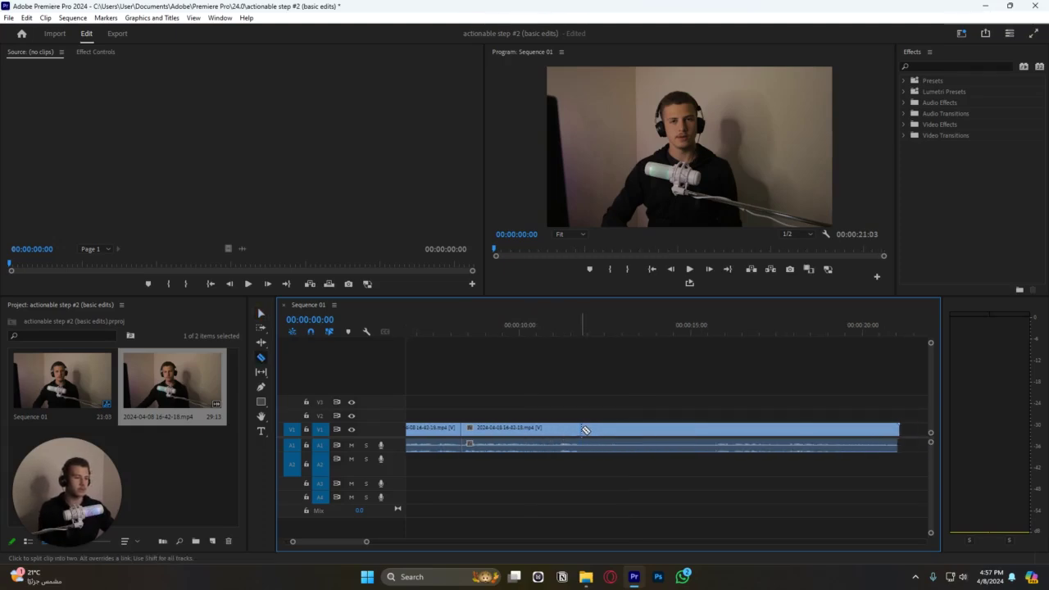
left_click(713, 431)
key("v")
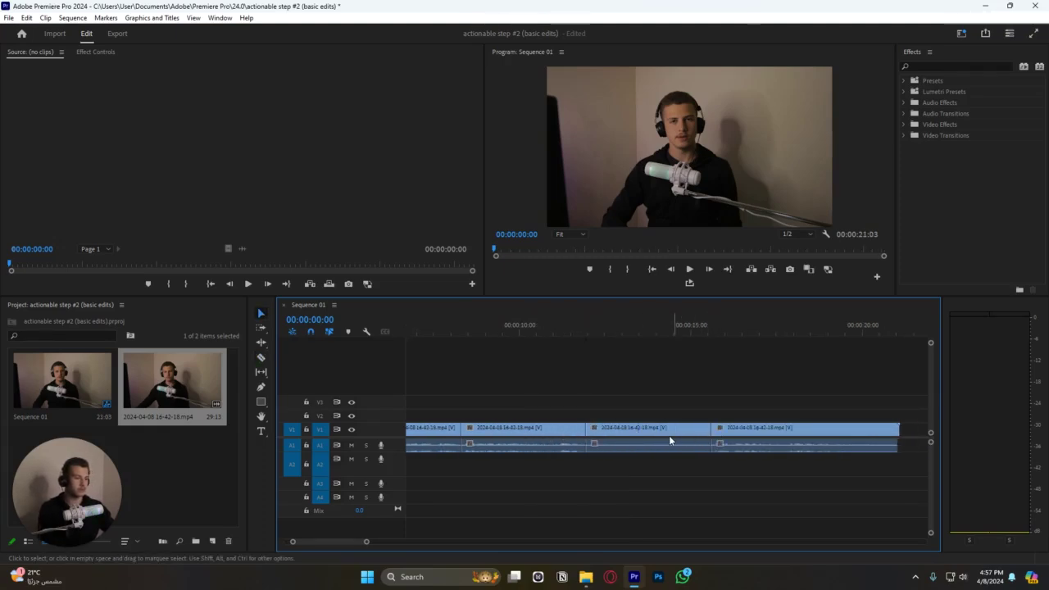
key("Delete")
left_click(664, 438)
key("Delete")
left_click_drag(771, 430, 716, 430)
Play back the edited sequence from the beginning to check the cuts
key("minus")
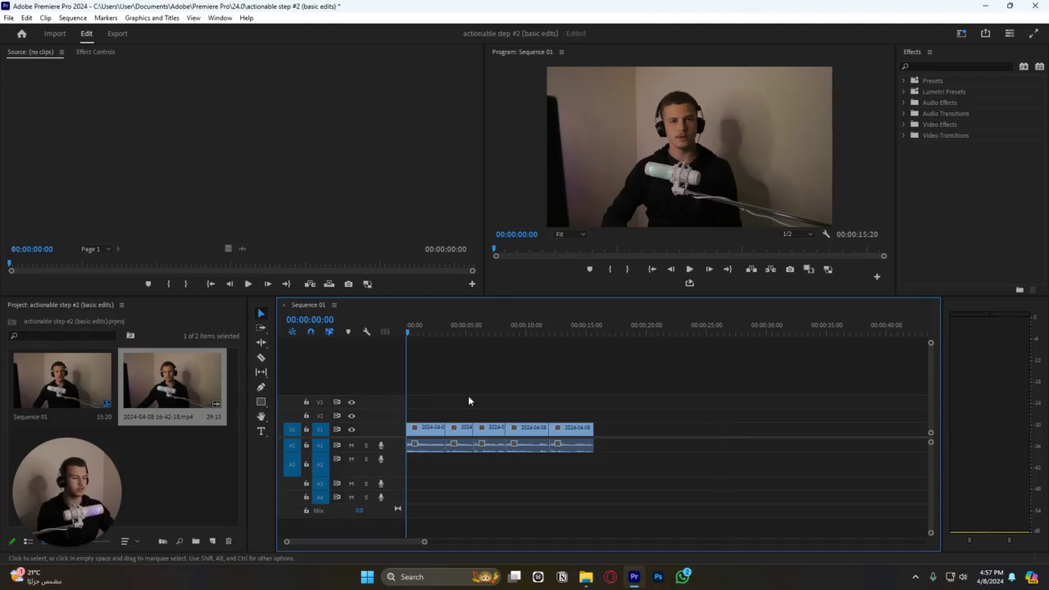
key("space")
key("equal")
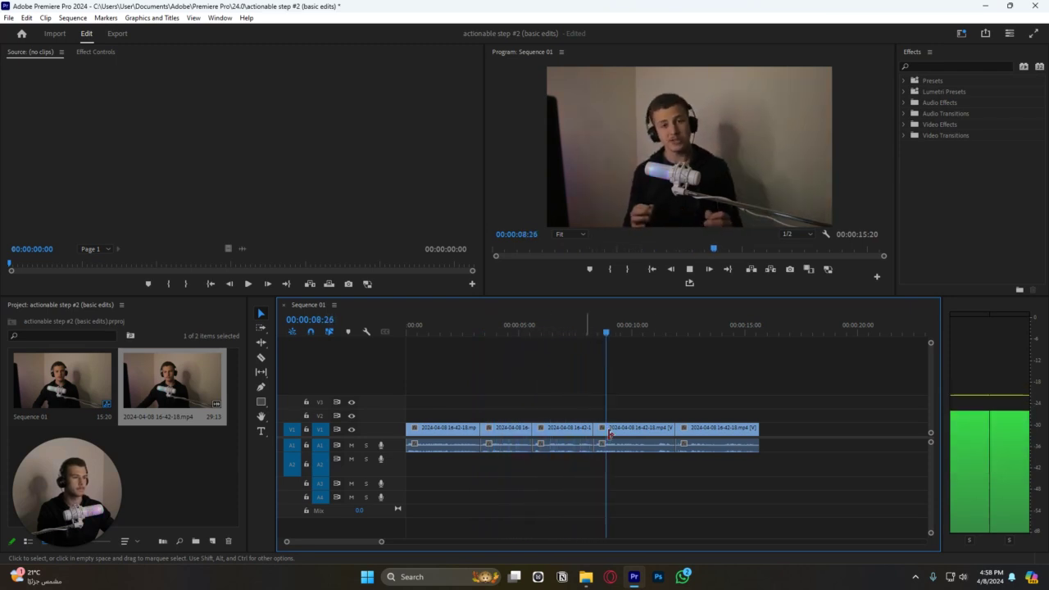
Extend the end of the second clip by 5 frames and the end of the third clip by about 4 frames, shifting the following clips
key("space")
scroll(537, 432, "up", 2)
left_click(555, 432)
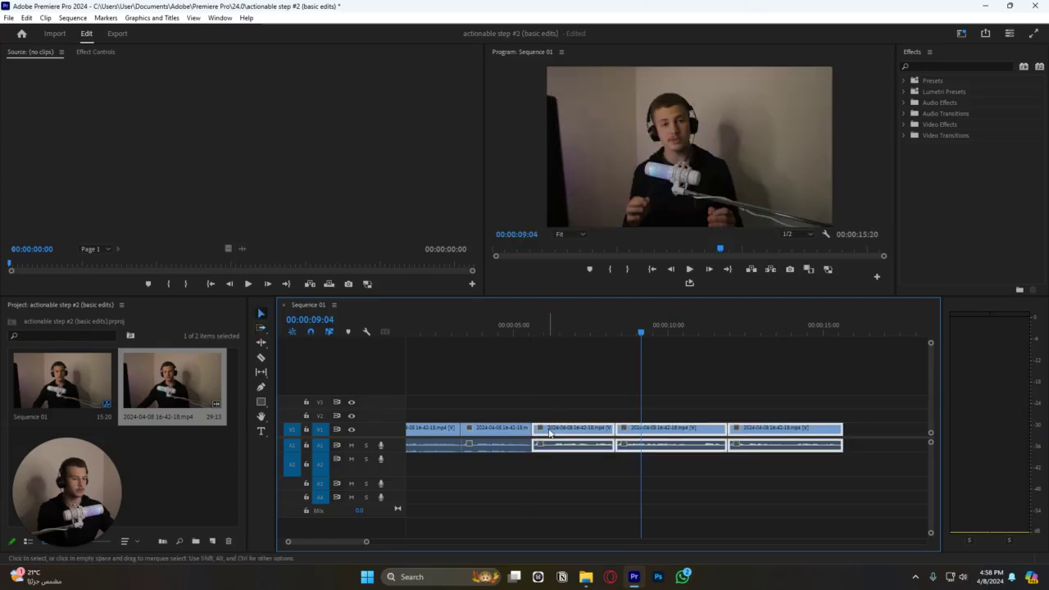
left_click_drag(543, 430, 548, 429)
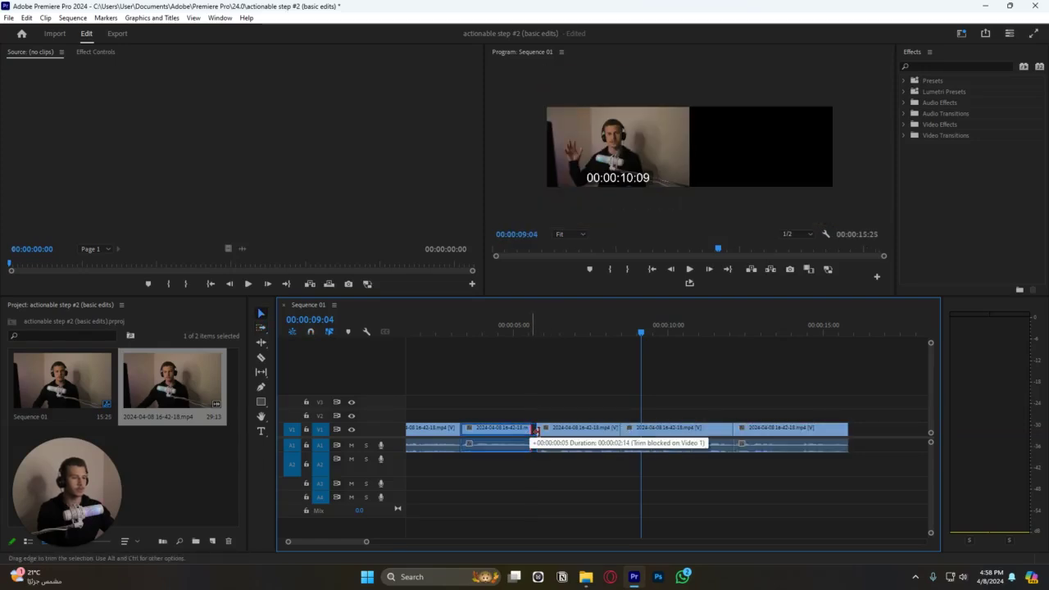
left_click(261, 328)
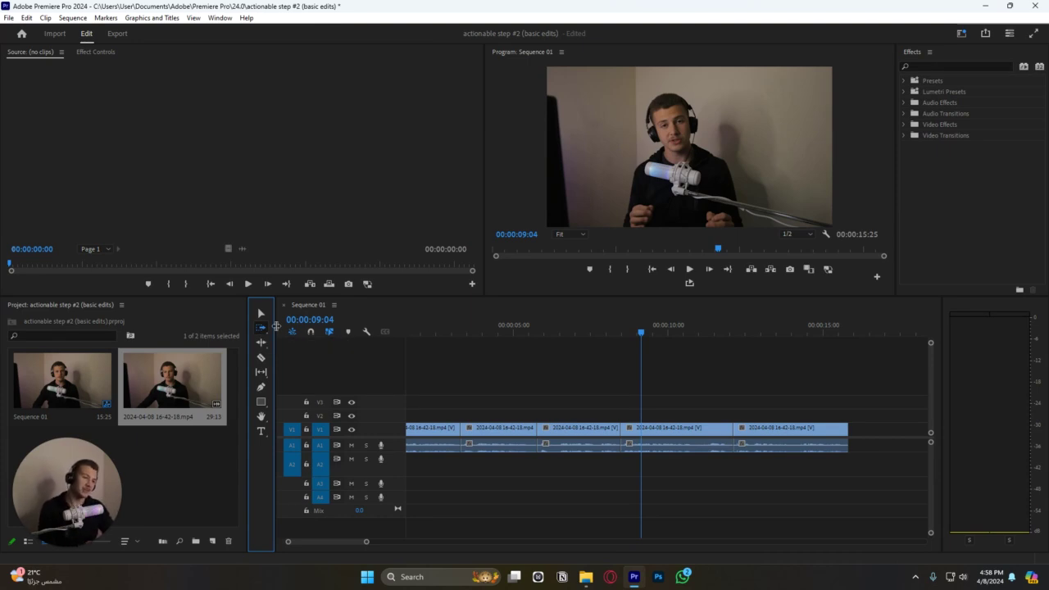
mouse_move(622, 428)
left_mouse_down()
mouse_move(632, 430)
mouse_move(624, 435)
left_mouse_up()
left_click(588, 358)
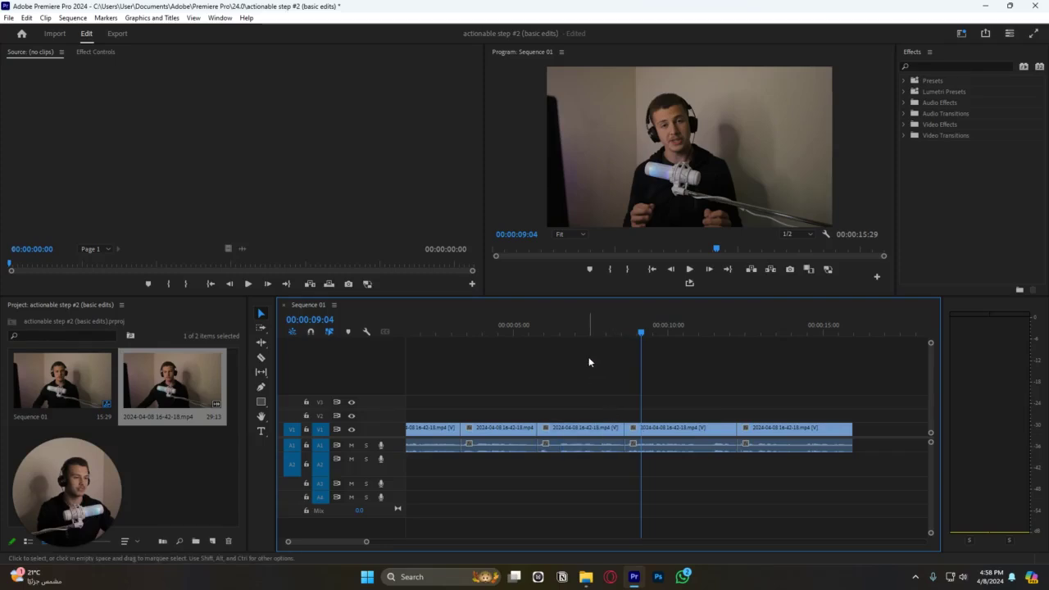
Play the rest of the sequence, then replay its opening to check the adjusted cuts and the audio level
key("space")
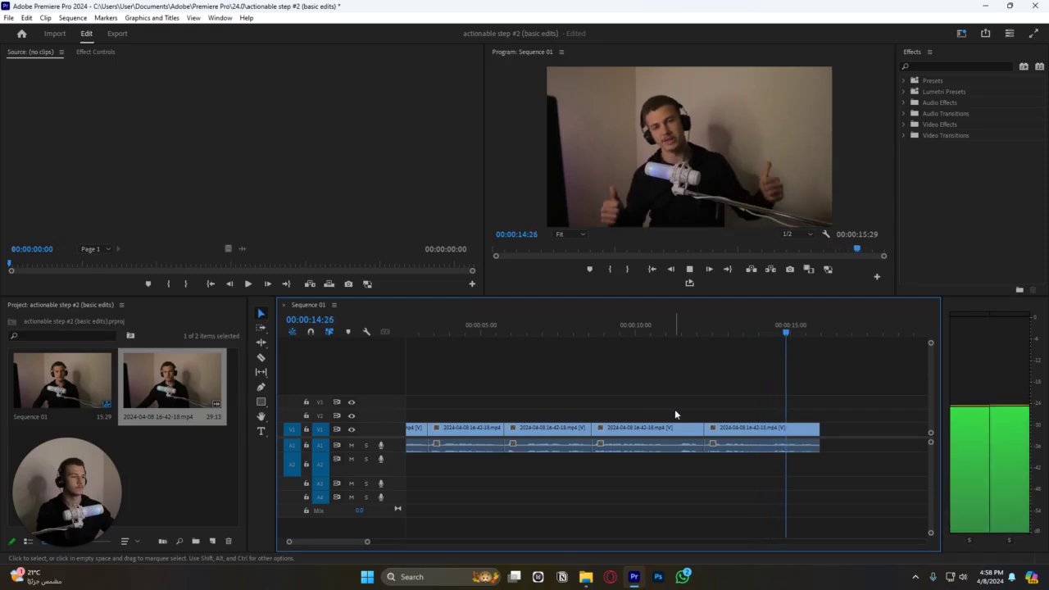
key("space")
key("minus")
key("minus")
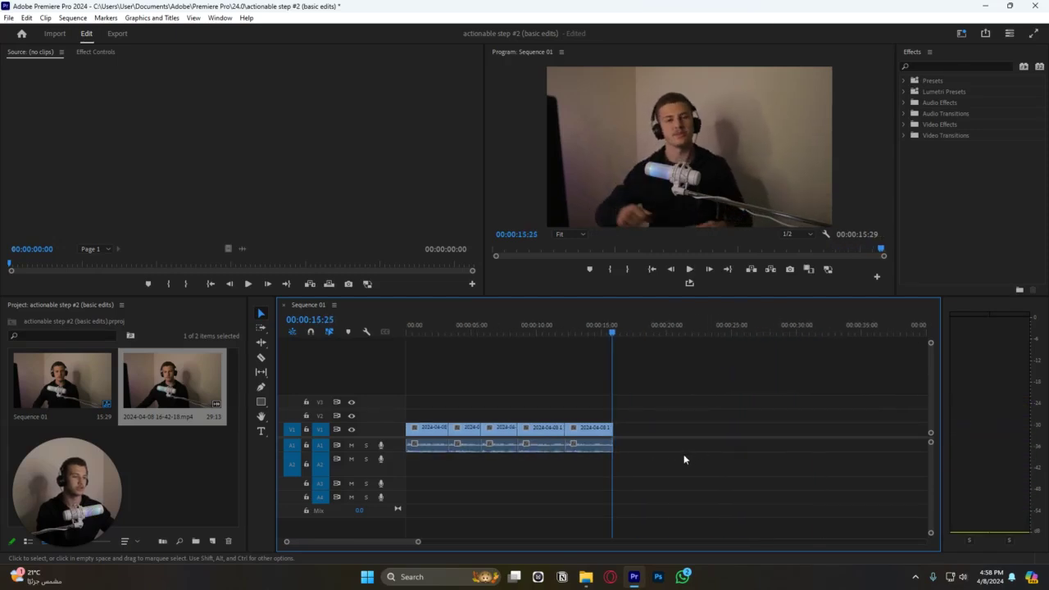
key("Home")
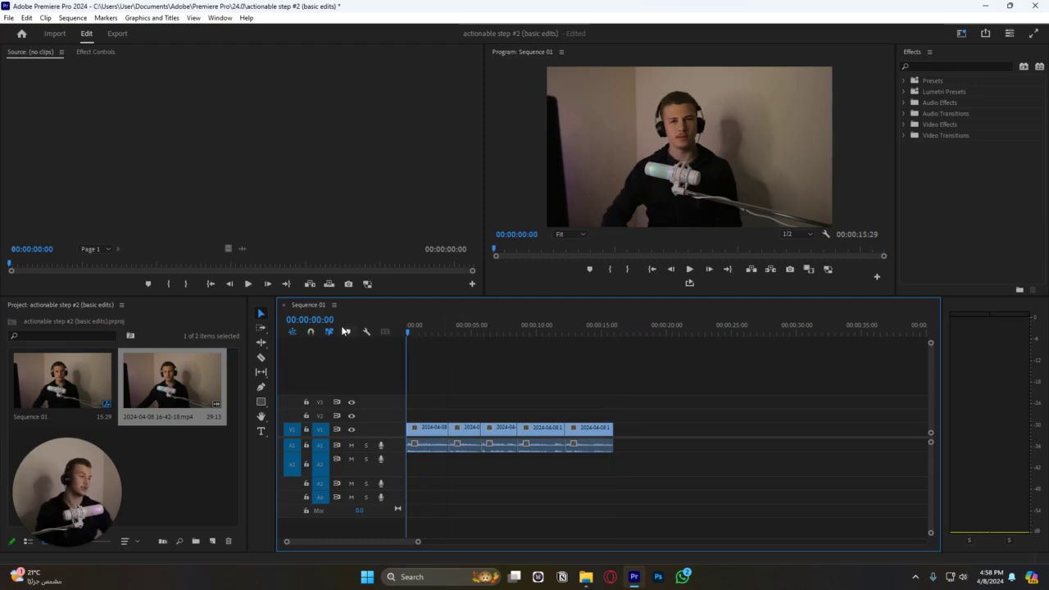
key("space")
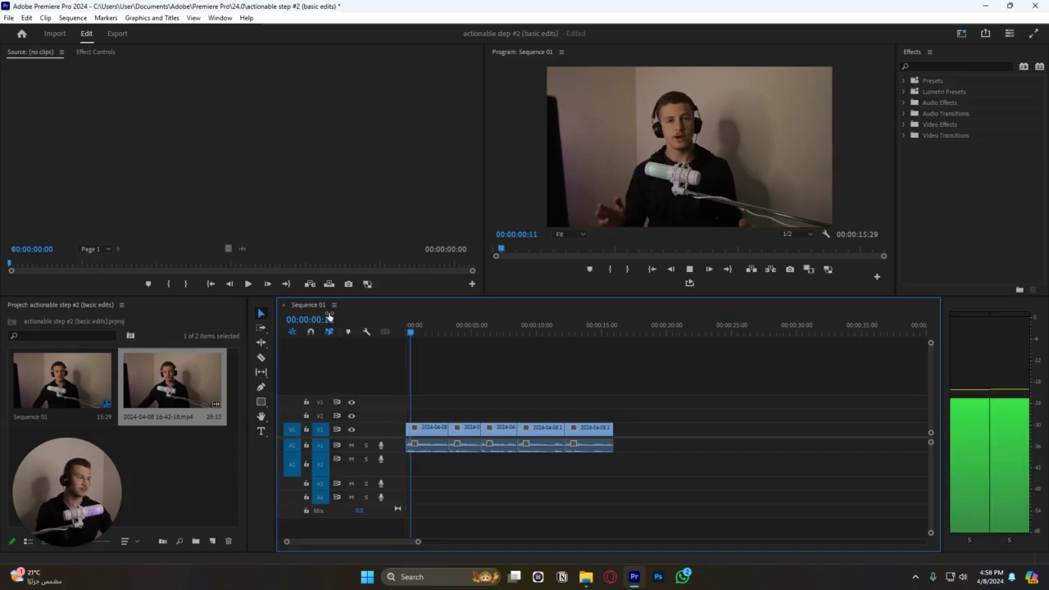
Raise the audio gain of all clips in the sequence by 6 dB and play on to hear the level
left_click_drag(649, 395, 426, 457)
key("g")
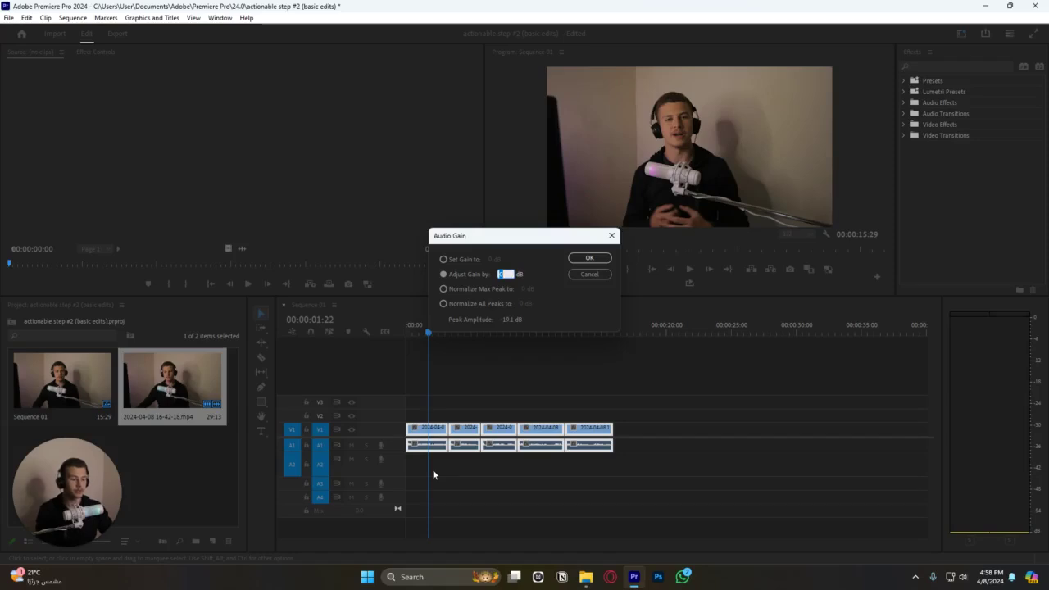
type("6")
key("Return")
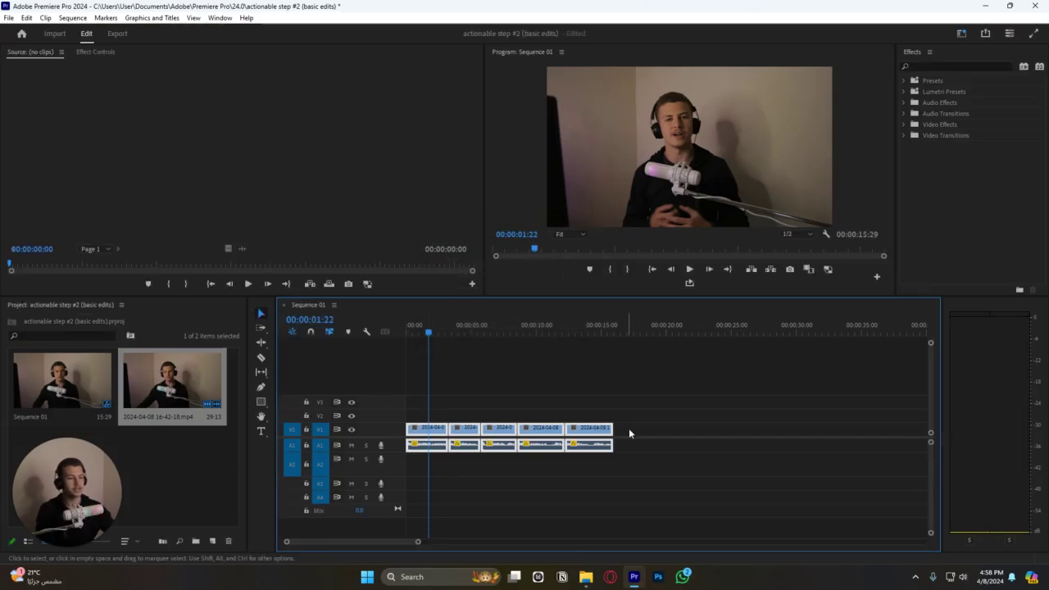
key("space")
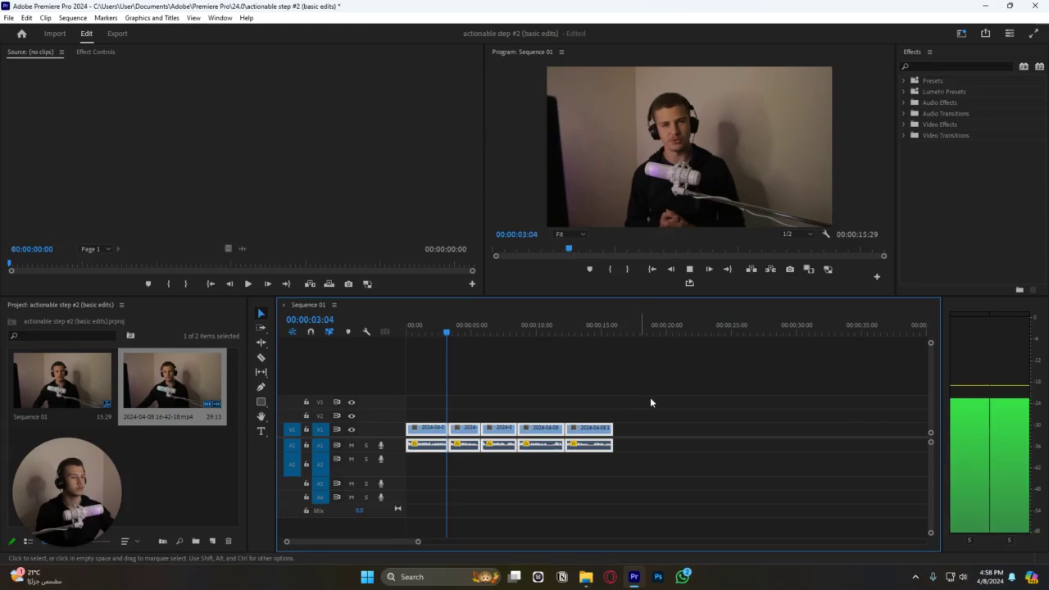
Apply another audio gain increase to all clips in the sequence and play the middle section to hear the level
left_click_drag(650, 403, 436, 465)
key("g")
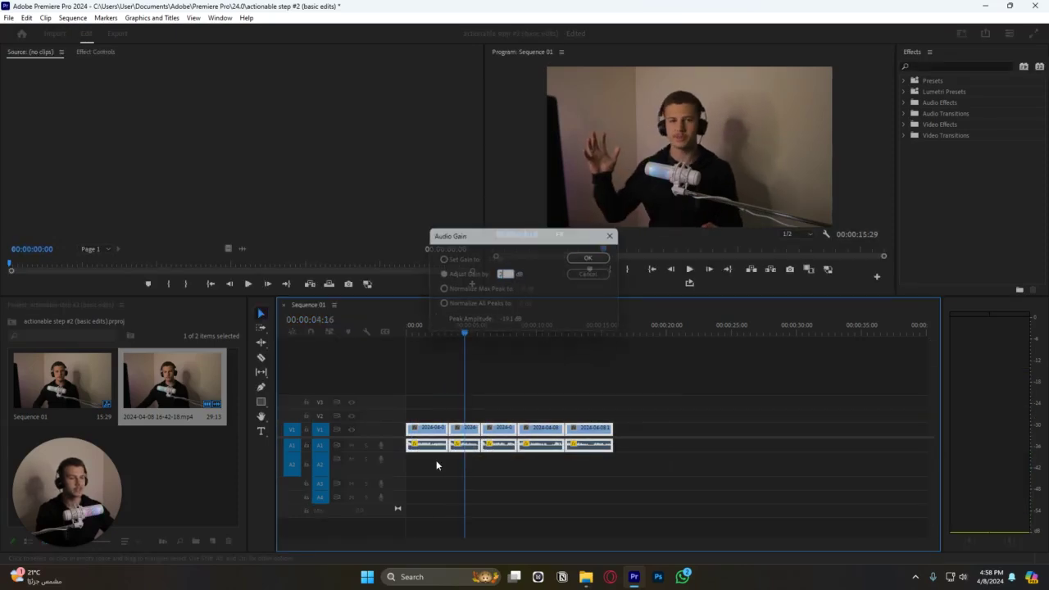
key("Return")
key("space")
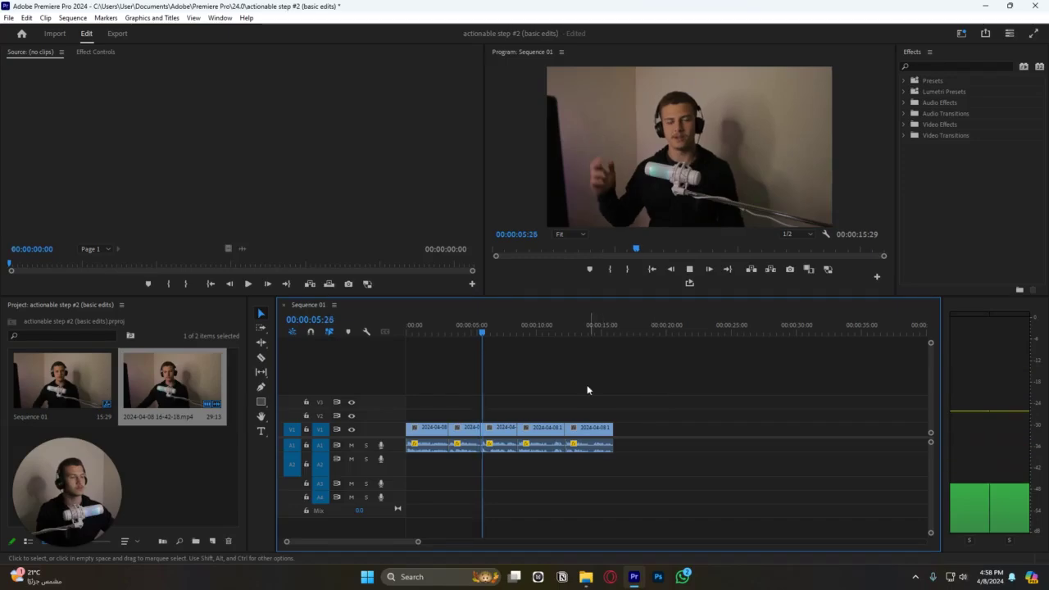
scroll(555, 379, "up", 2)
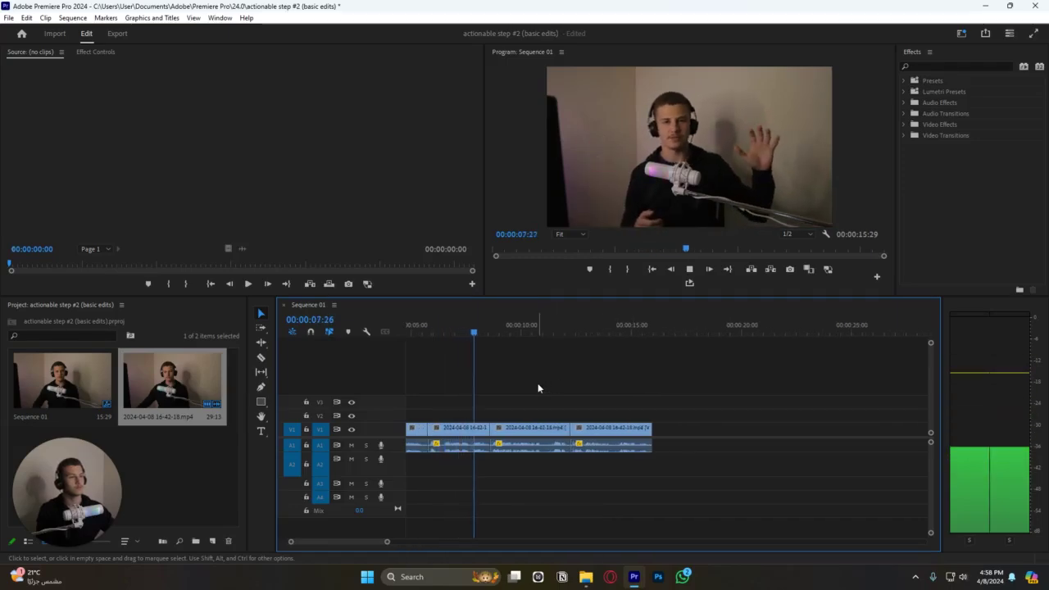
key("space")
Return to the start of the sequence, select the first clip and play it to check its audio
scroll(538, 388, "up", 3)
left_click(413, 331)
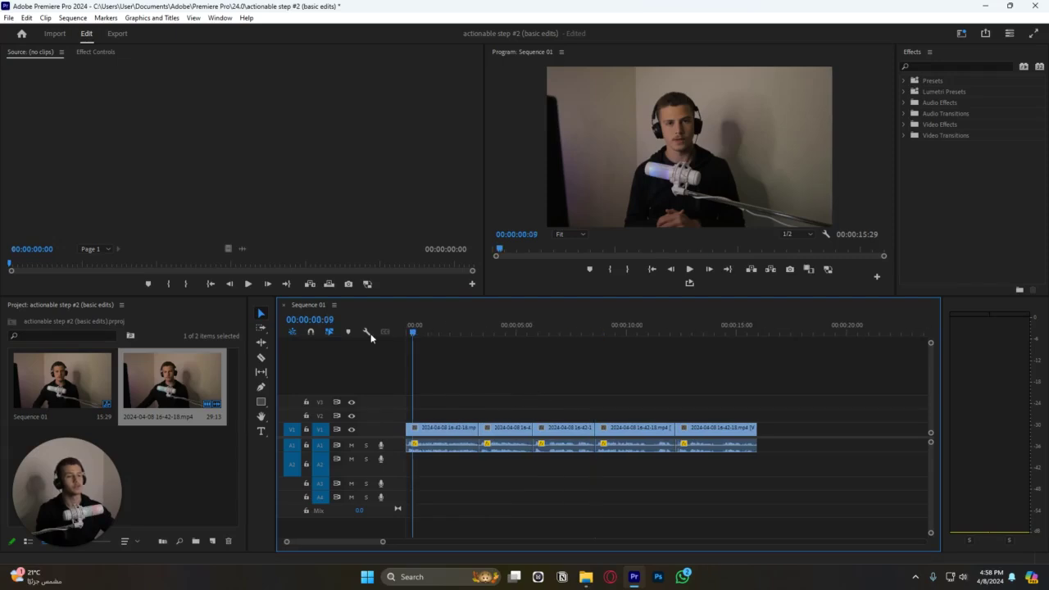
key("Home")
scroll(468, 394, "up", 2)
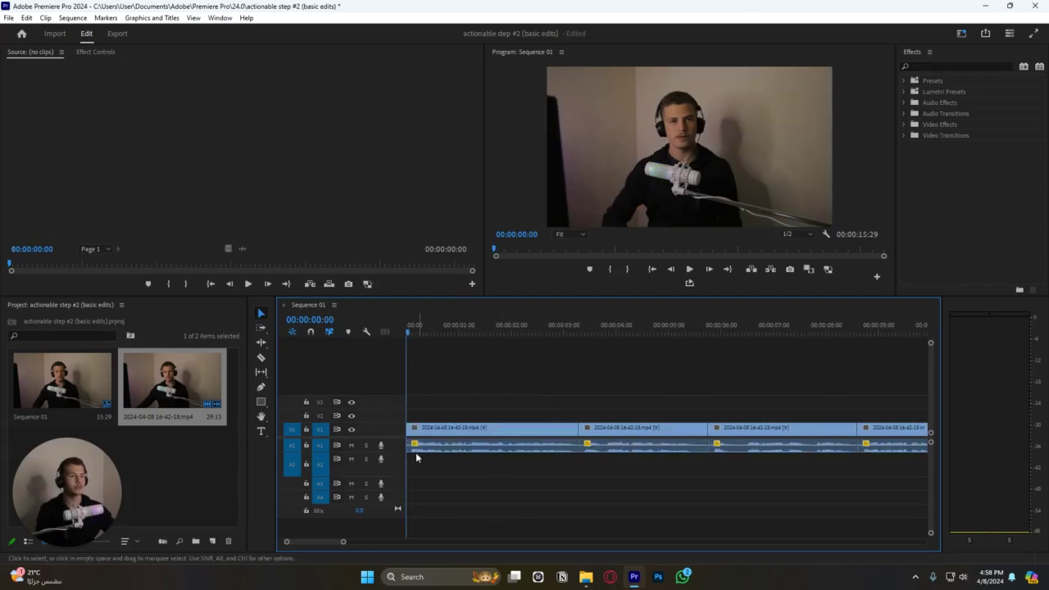
left_click(446, 435)
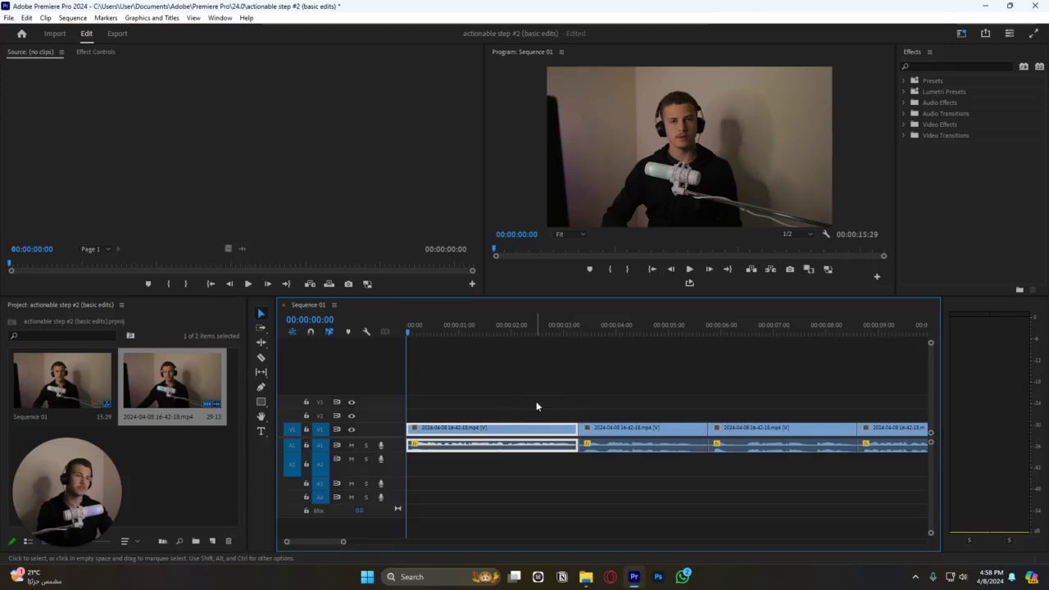
key("space")
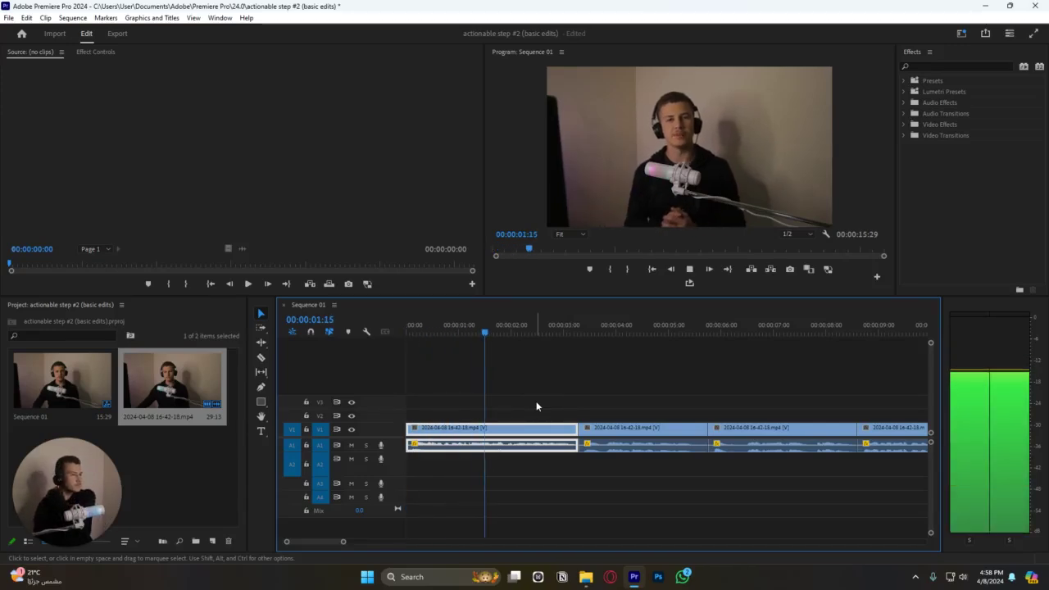
key("space")
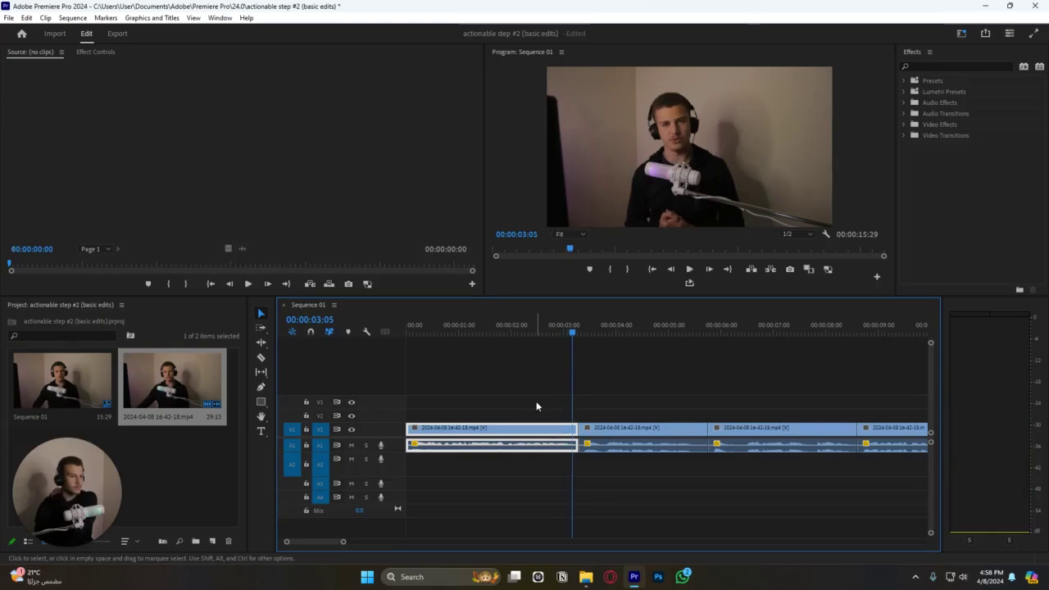
Animate the first clip's scale with keyframes from 100 at its start to 120 at its end, and preview the zoom
left_click_drag(447, 326, 417, 328)
left_click(96, 52)
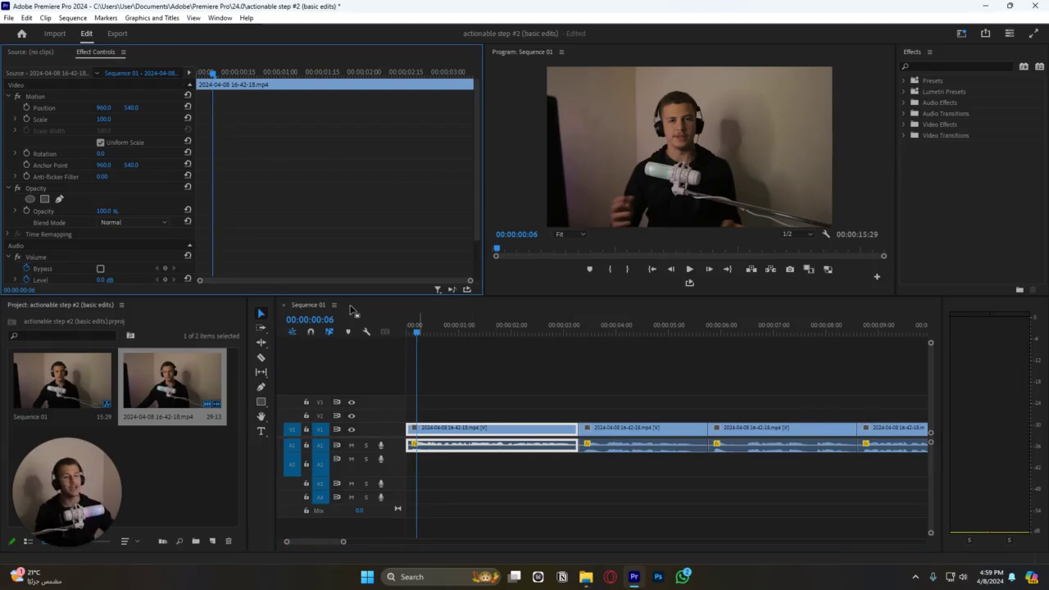
left_click_drag(250, 77, 259, 77)
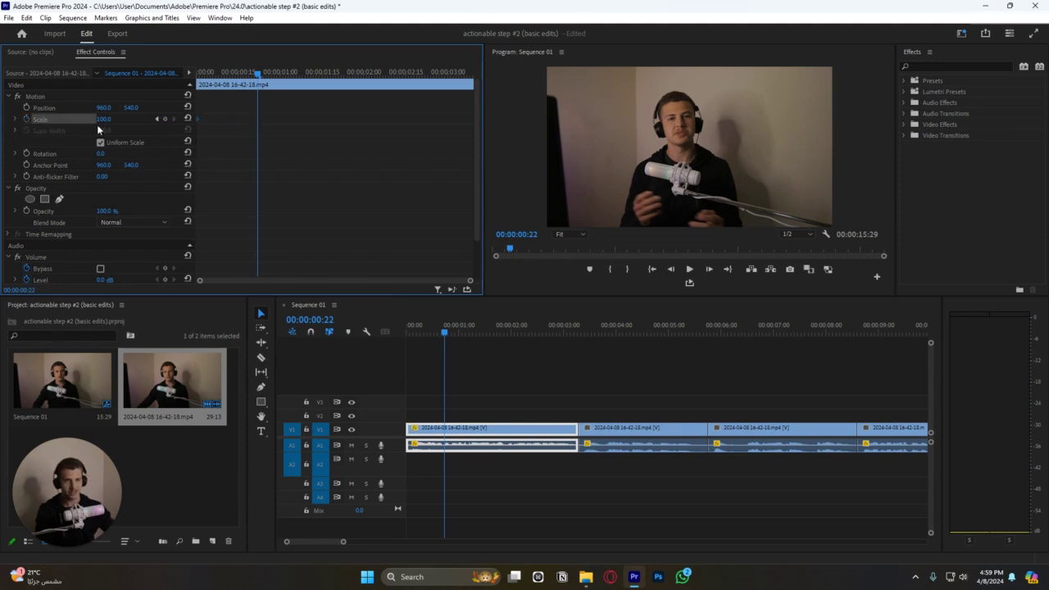
key("Return")
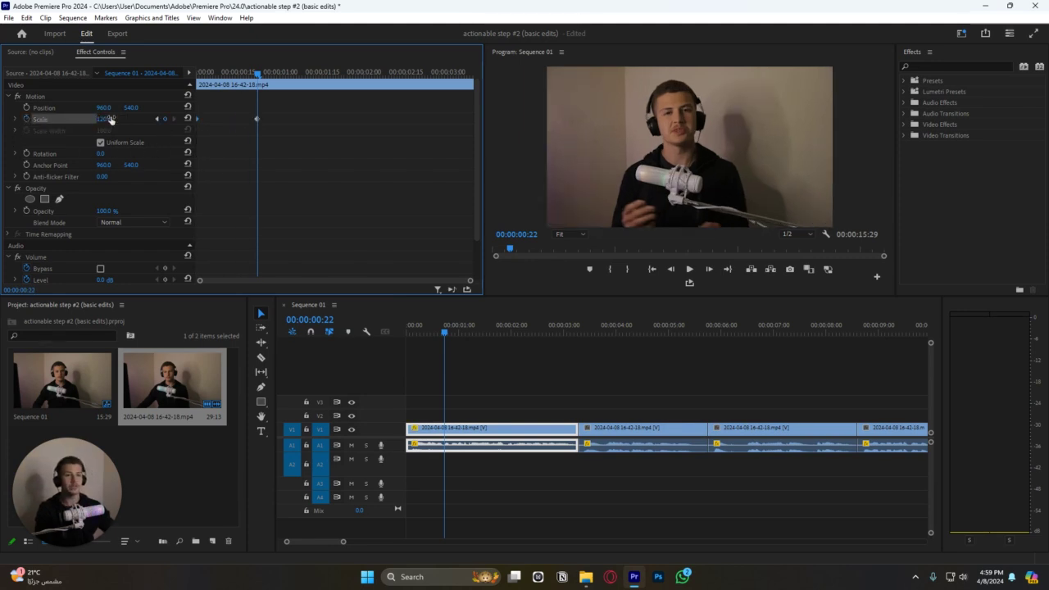
key("space")
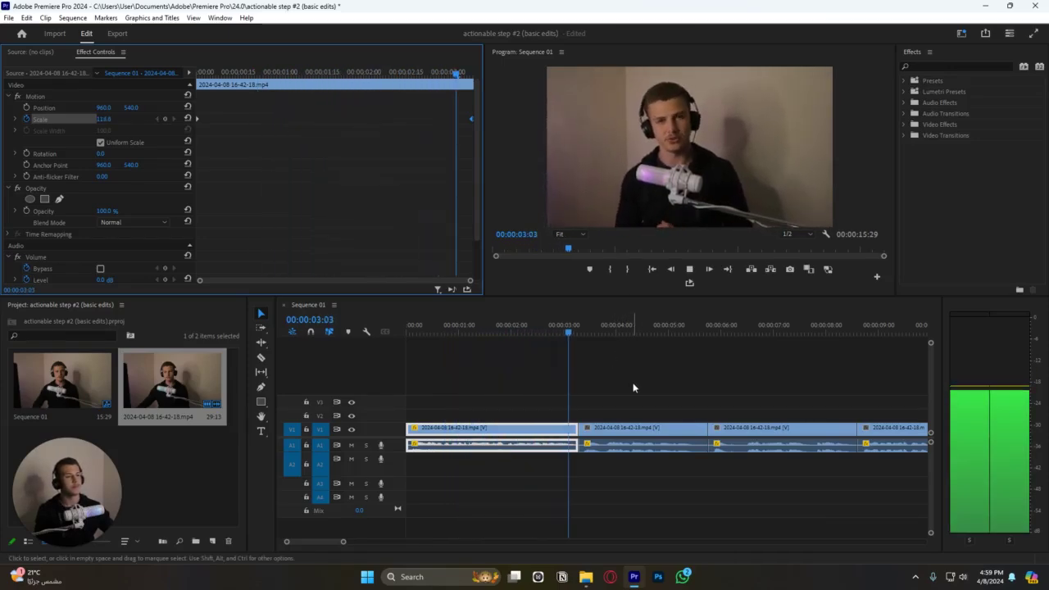
key("space")
key("space")
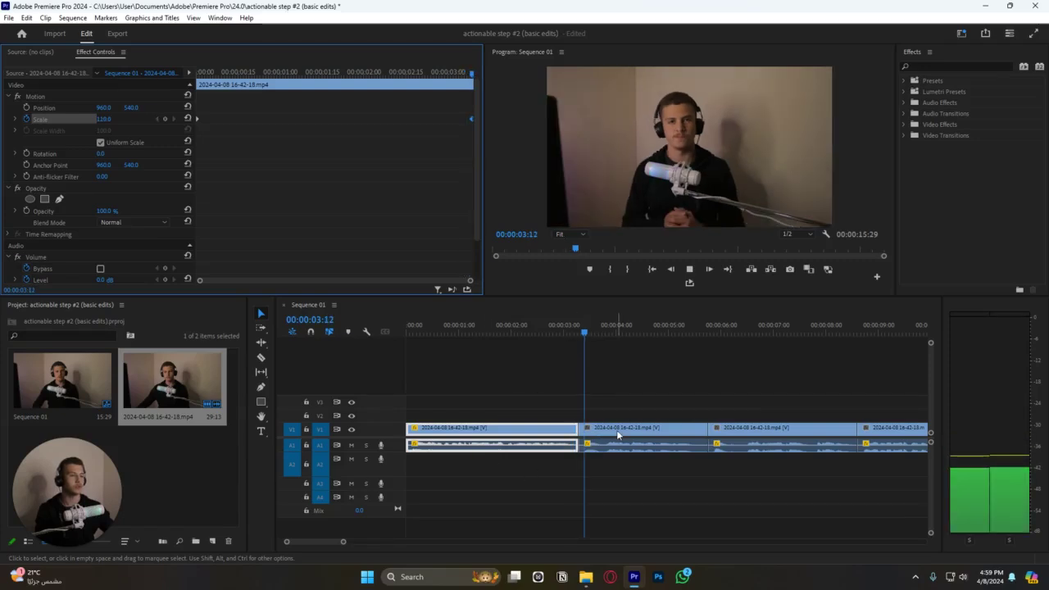
key("space")
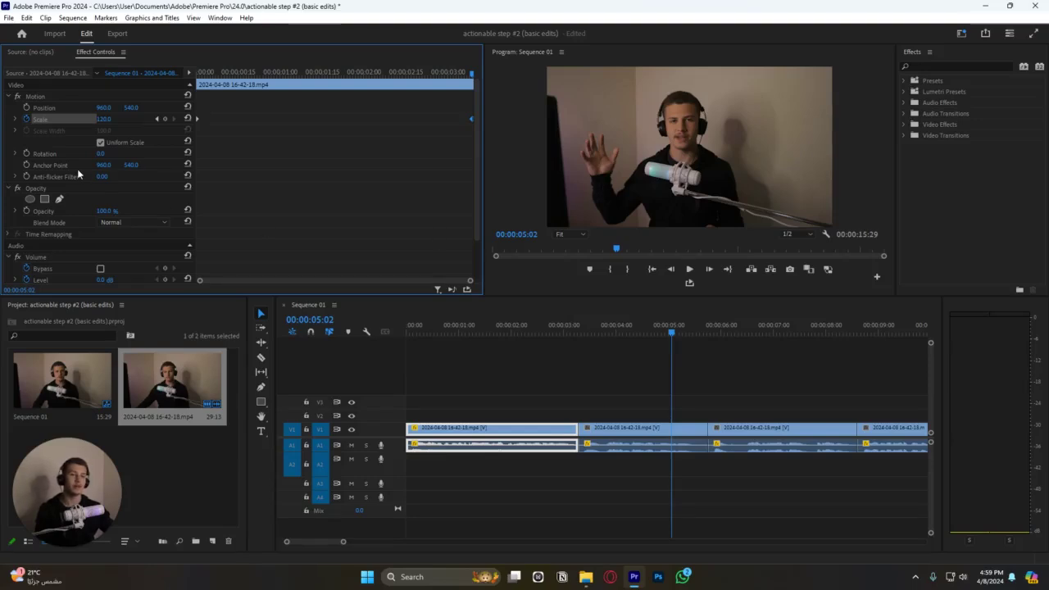
Try scaling the second clip to 197 with a horizontal position of 1942, and undo the changes
left_click(591, 434)
mouse_move(104, 119)
left_mouse_down()
mouse_move(71, 124)
mouse_move(104, 109)
mouse_move(121, 130)
left_mouse_up()
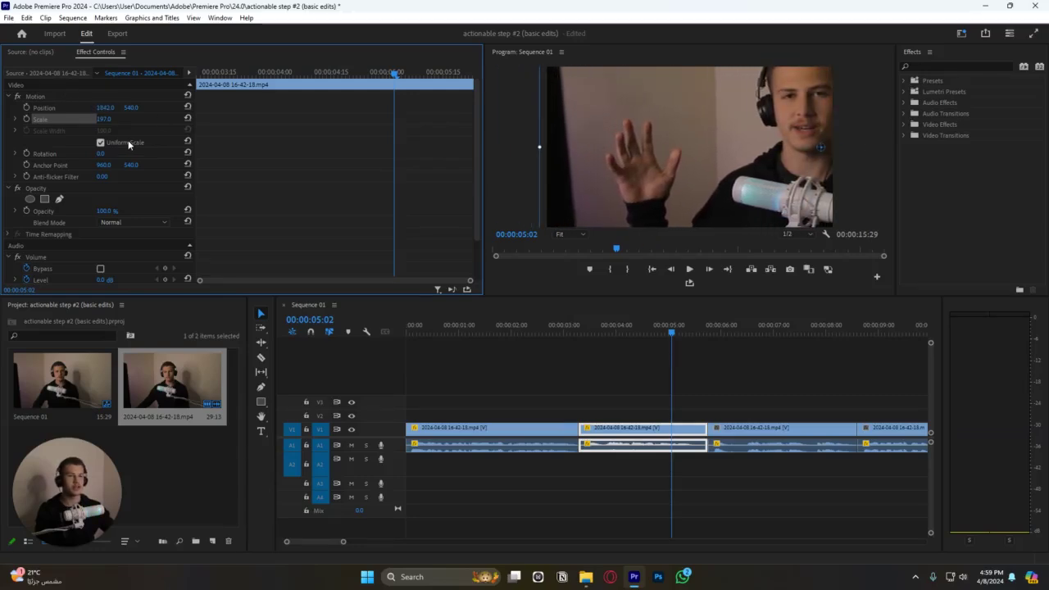
key("ctrl+z")
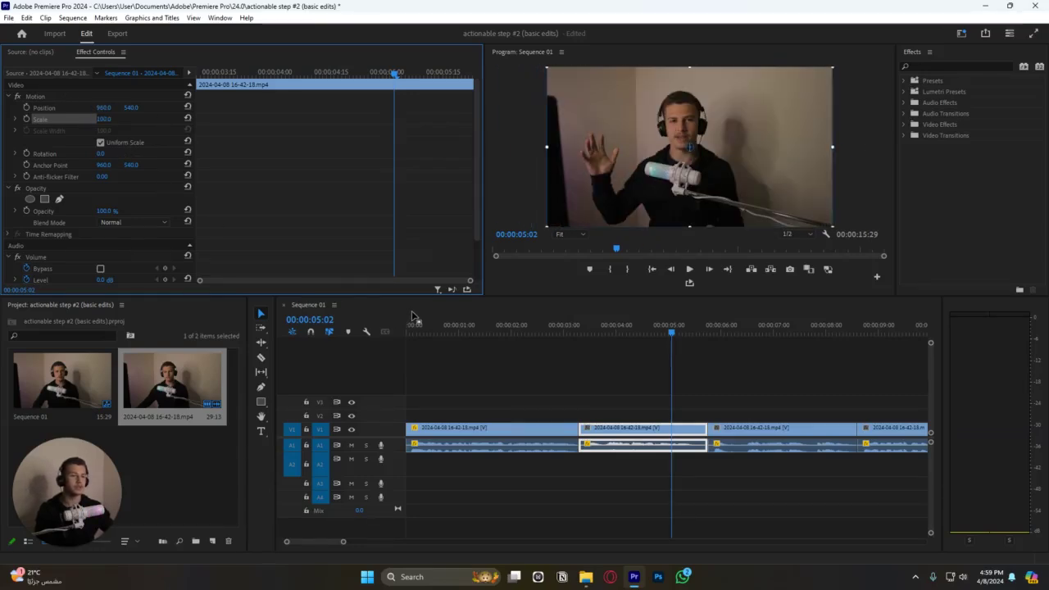
Enable position and scale keyframing on the second clip and move the first keyframes to the clip's start
left_click(27, 108)
left_click(27, 119)
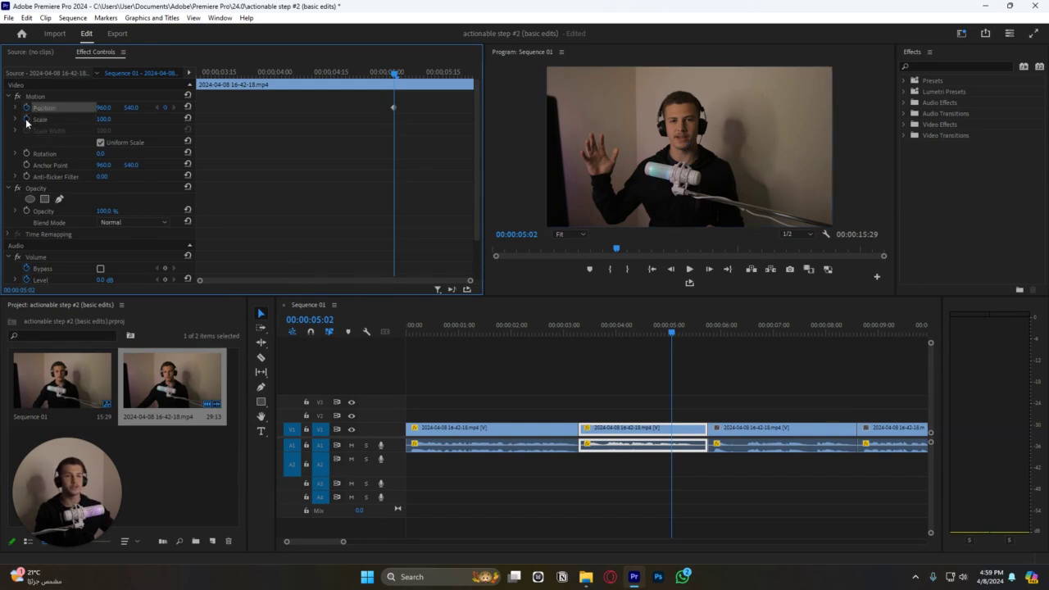
left_click_drag(410, 129, 394, 123)
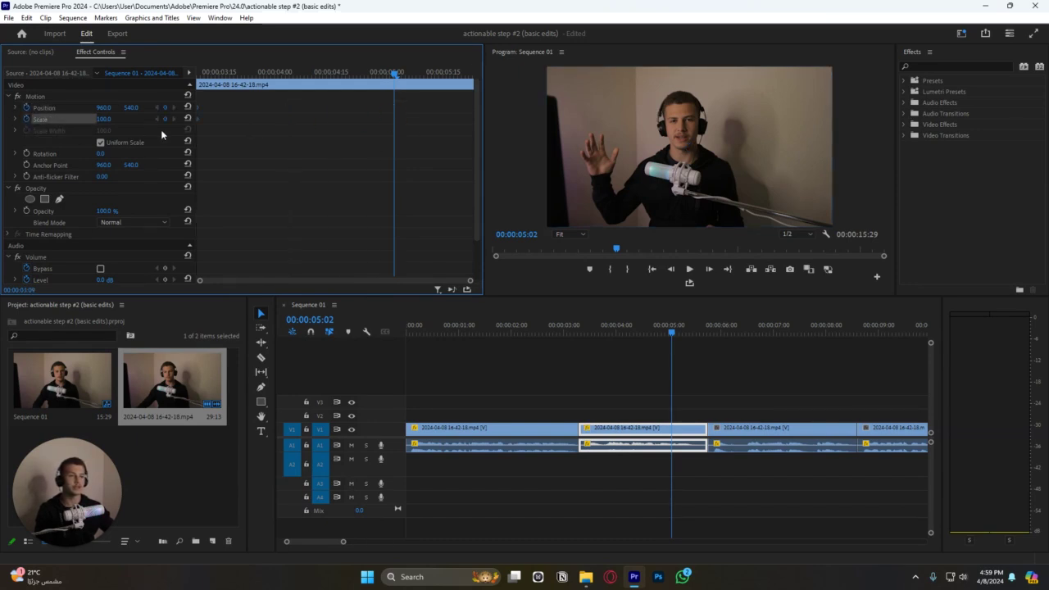
key("Up")
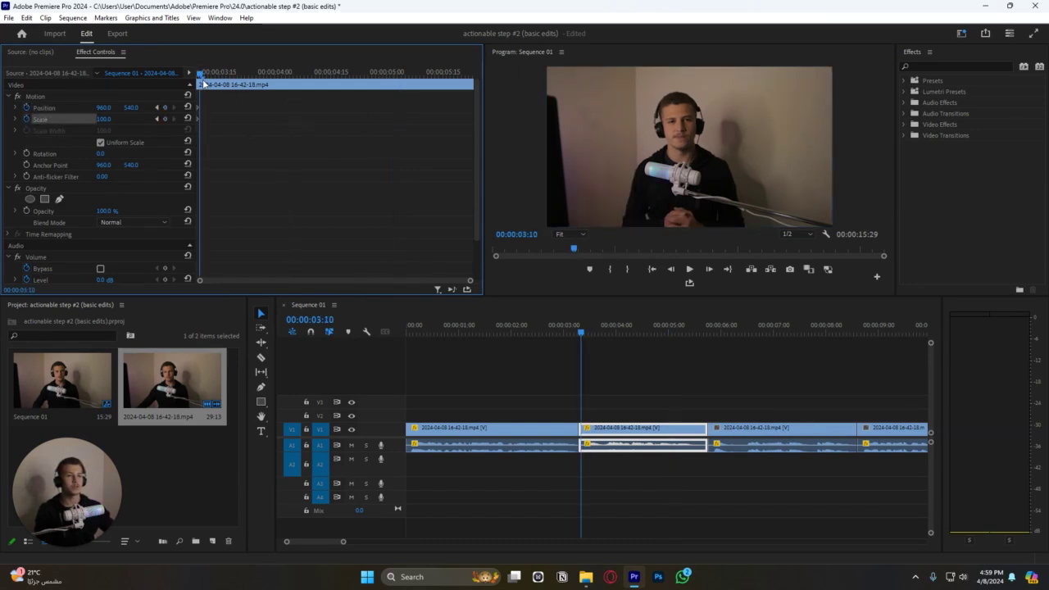
Keyframe the second clip's scale to 120 and horizontal position to 1133, move both keyframes to the clip's end, and preview the motion
left_click_drag(202, 73, 364, 76)
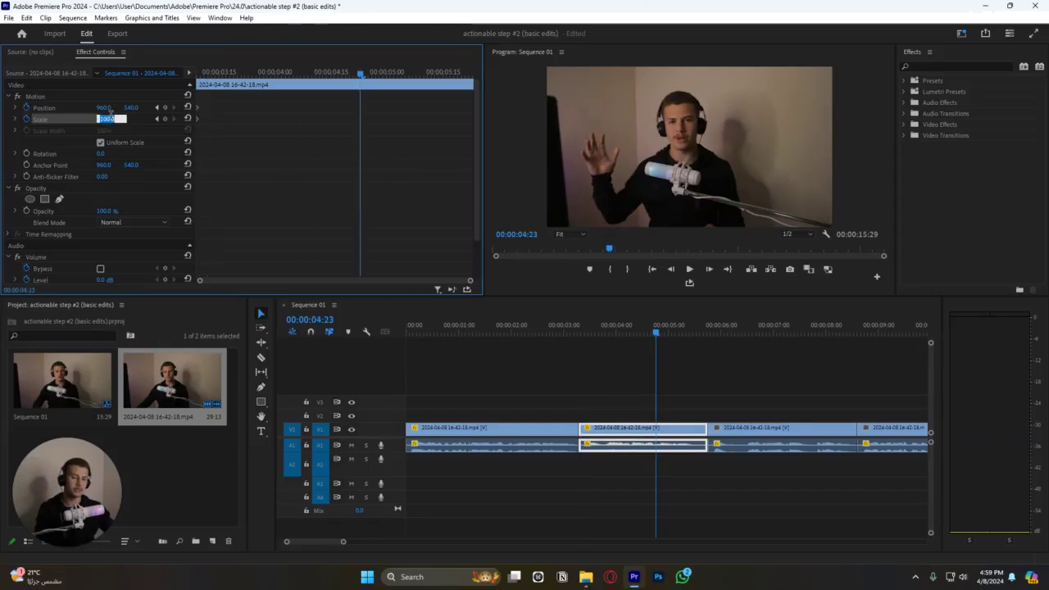
type("120")
key("Return")
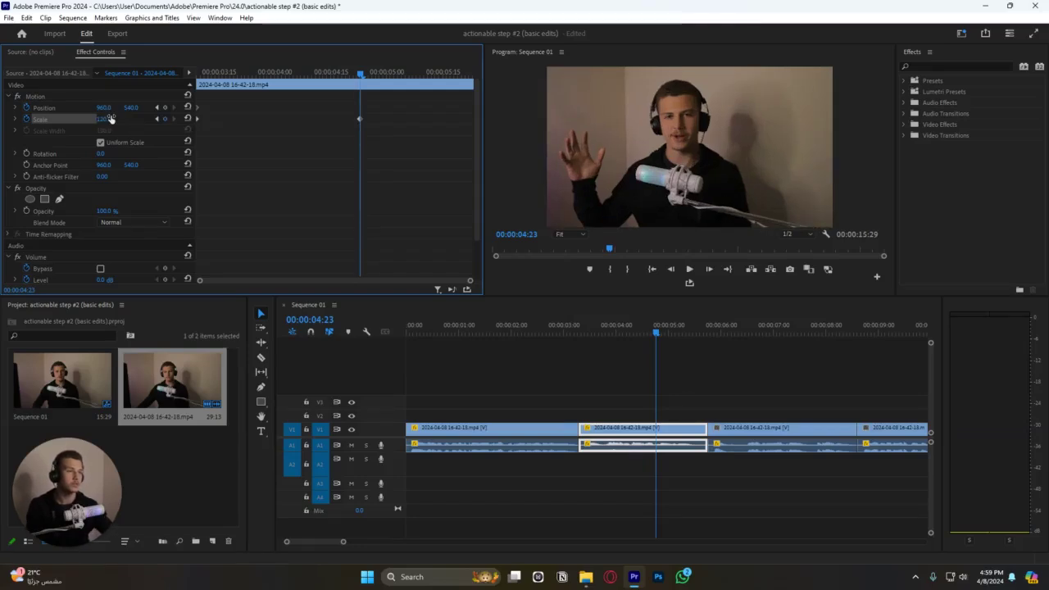
left_click_drag(103, 110, 151, 109)
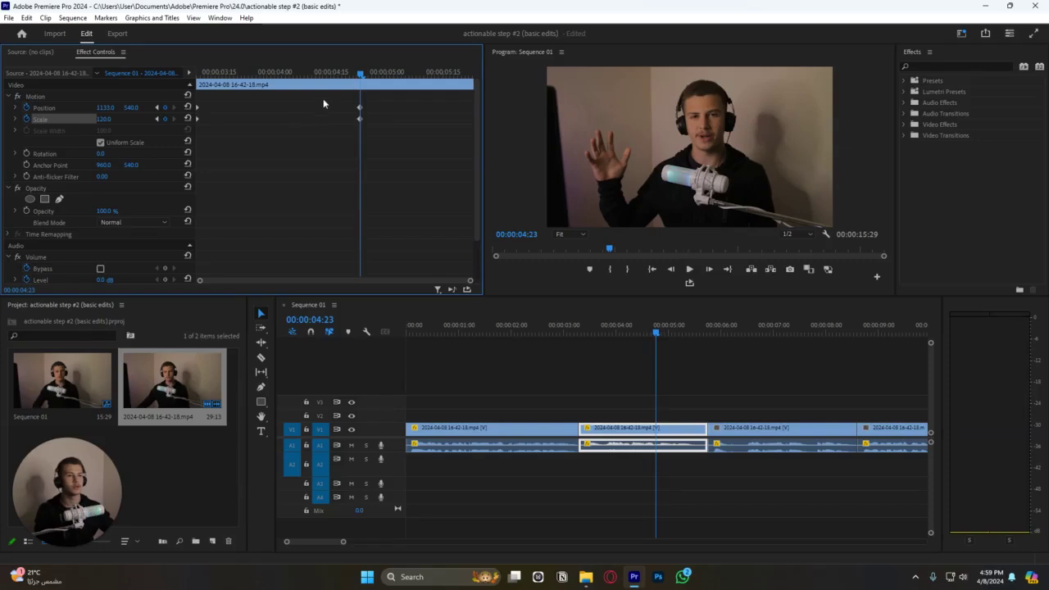
left_click_drag(364, 130, 508, 148)
key("space")
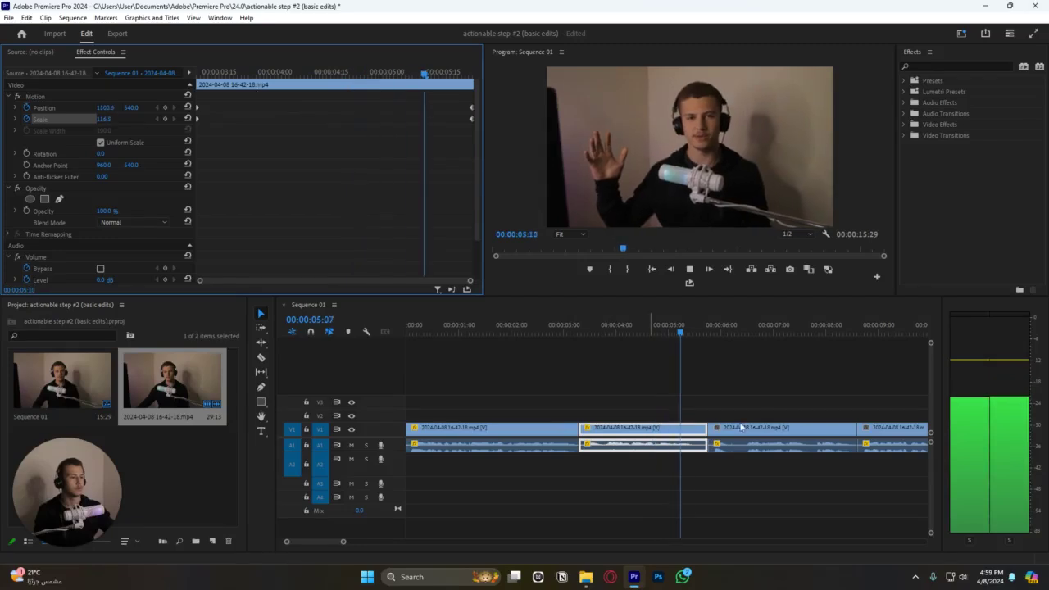
key("space")
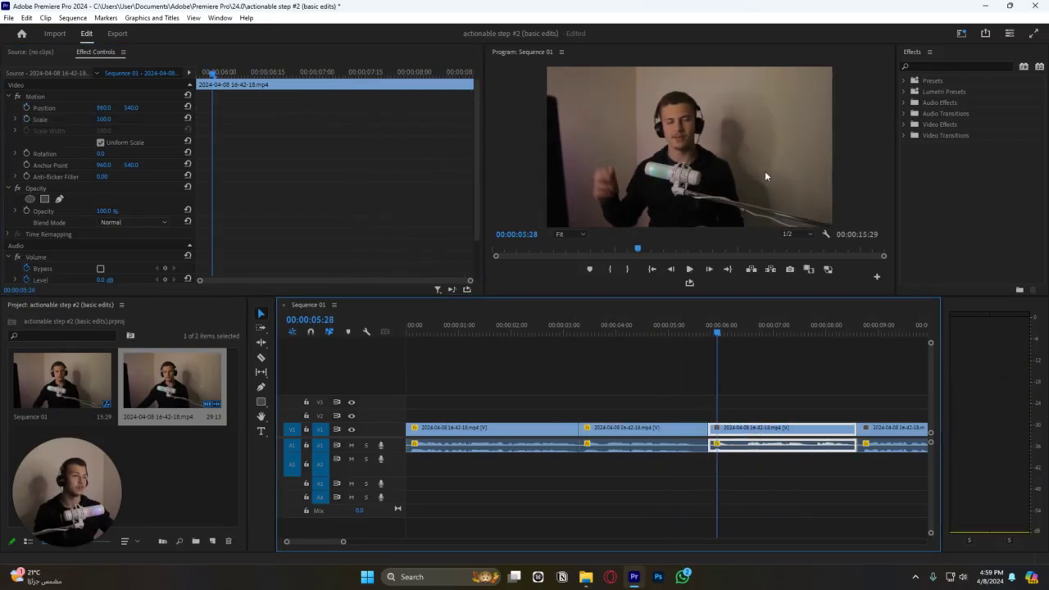
Enable position and scale keyframing on the third clip and move the first keyframes to the clip's start
key("space")
key("space")
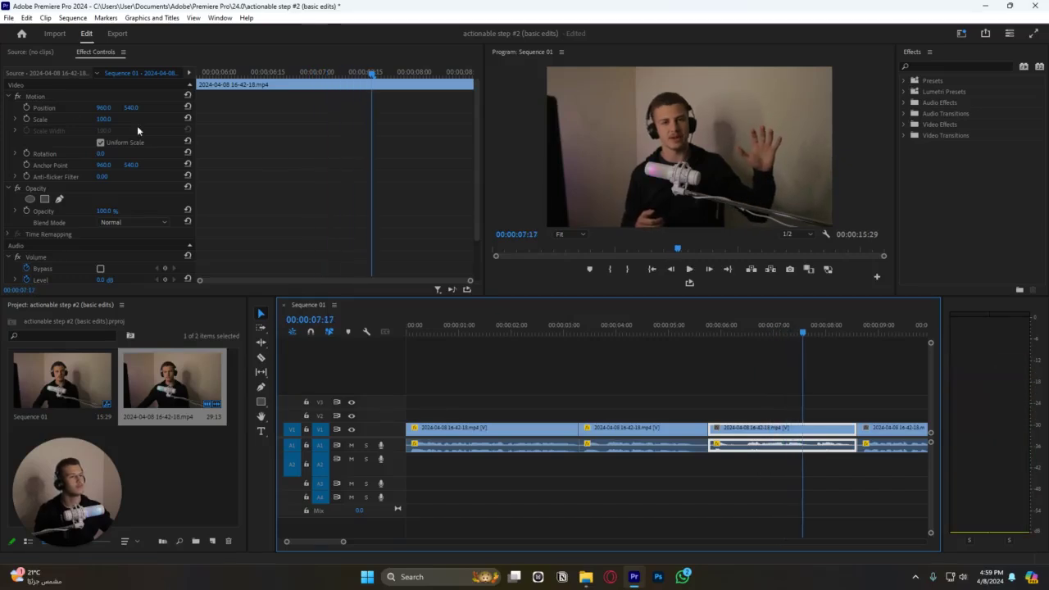
left_click(26, 108)
left_click(26, 119)
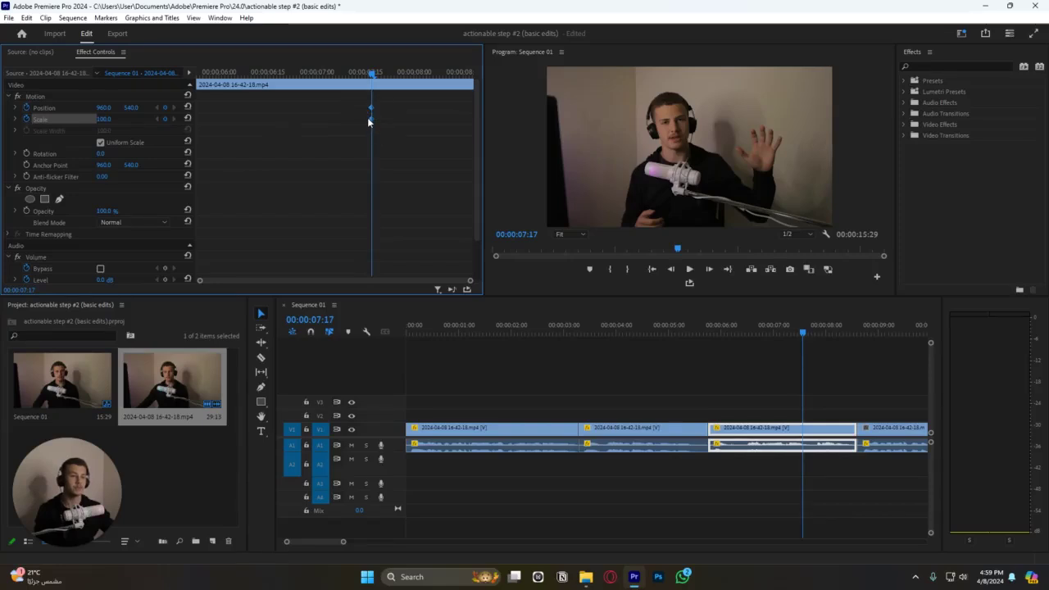
Keyframe the third clip's scale to 130 and position to 682, 490 at the clip's end, and preview the motion
left_click_drag(268, 74, 452, 84)
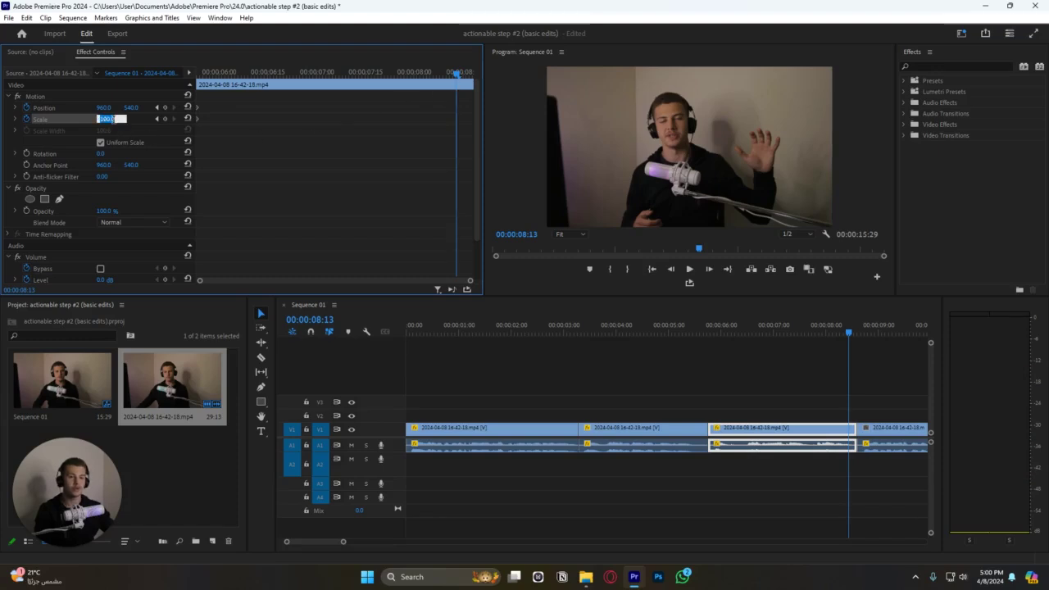
type("130")
key("Return")
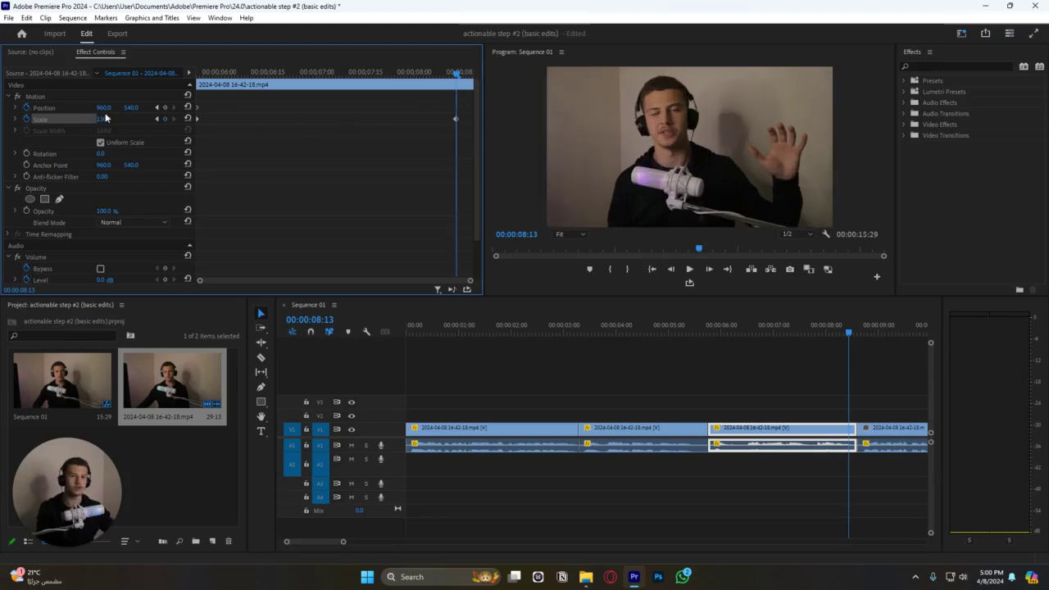
left_click_drag(103, 107, 17, 107)
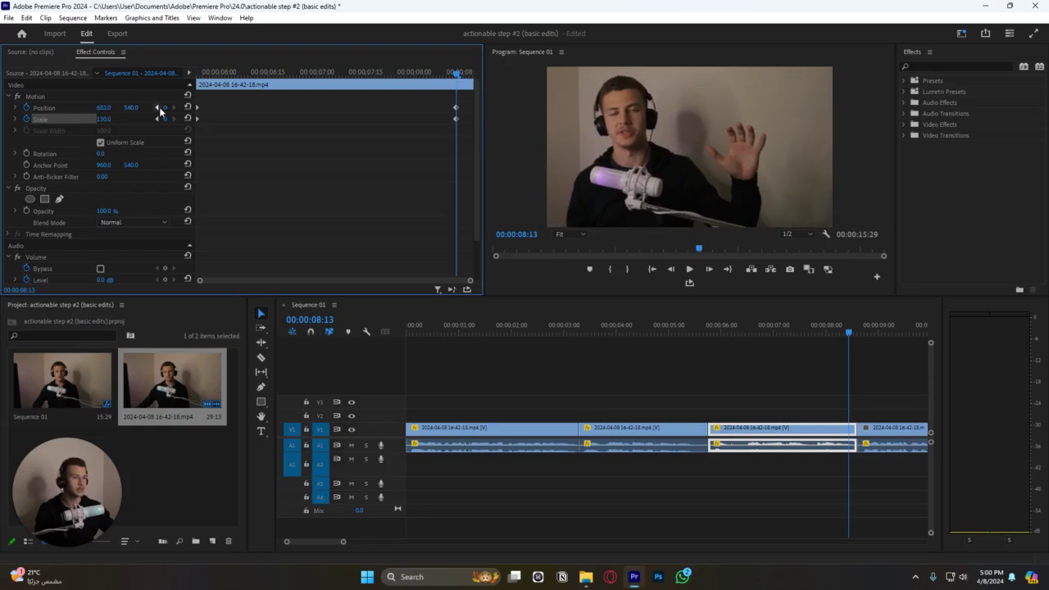
left_click_drag(131, 108, 292, 130)
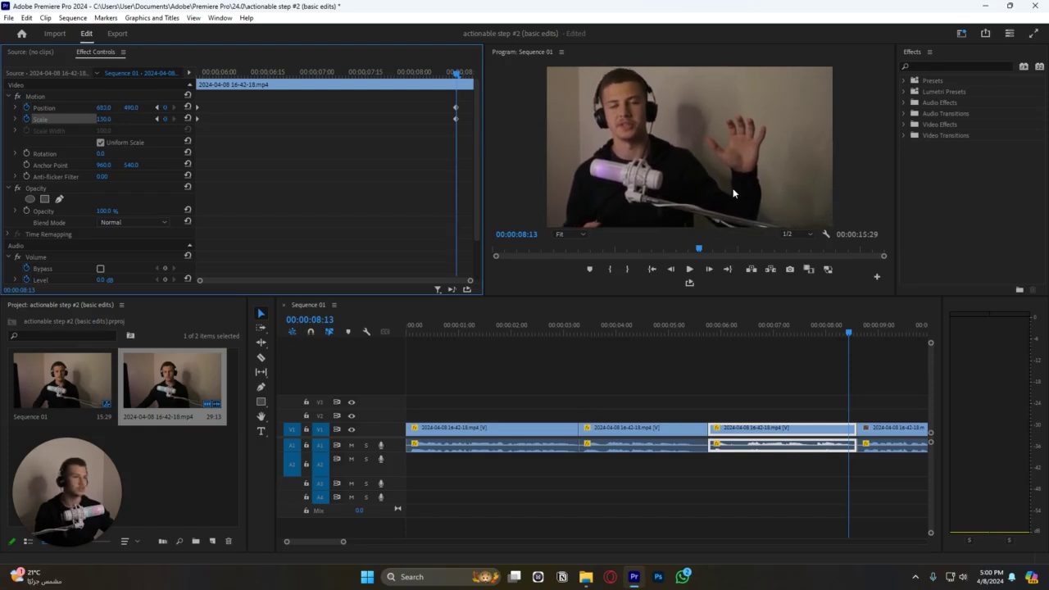
left_click(703, 325)
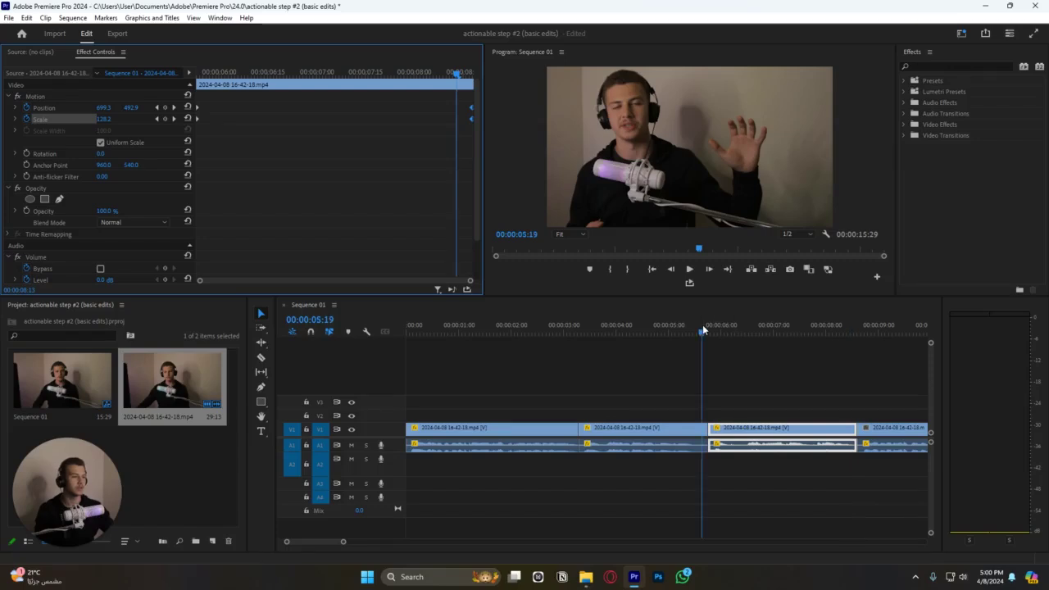
key("space")
left_click(764, 368)
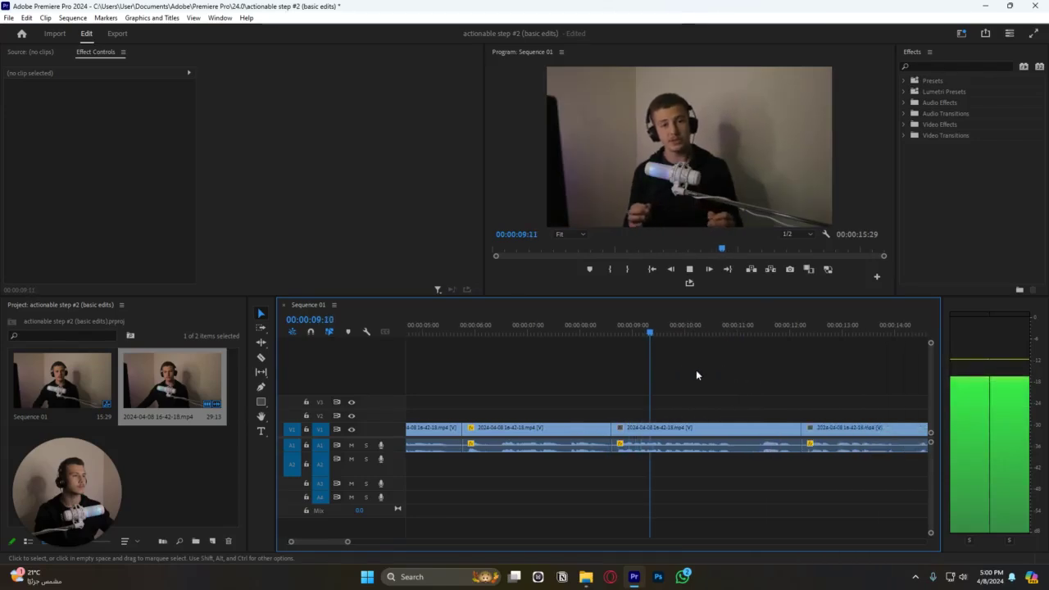
Scrub and play the fourth clip to locate its last spoken phrase, around 00:00:11:14
left_click(662, 430)
left_click(624, 326)
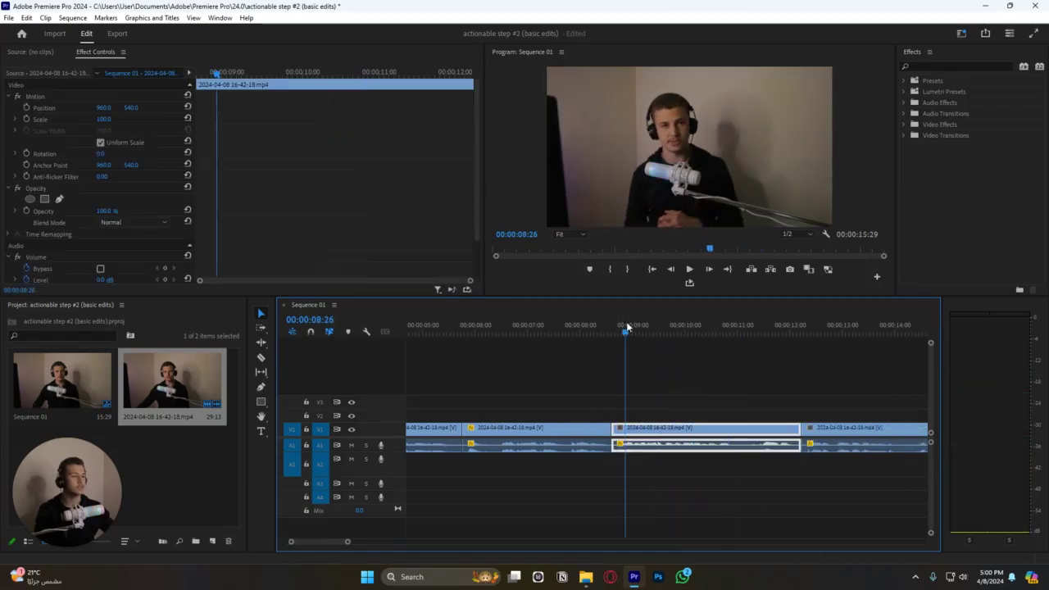
left_click_drag(721, 328, 759, 332)
key("equal")
key("space")
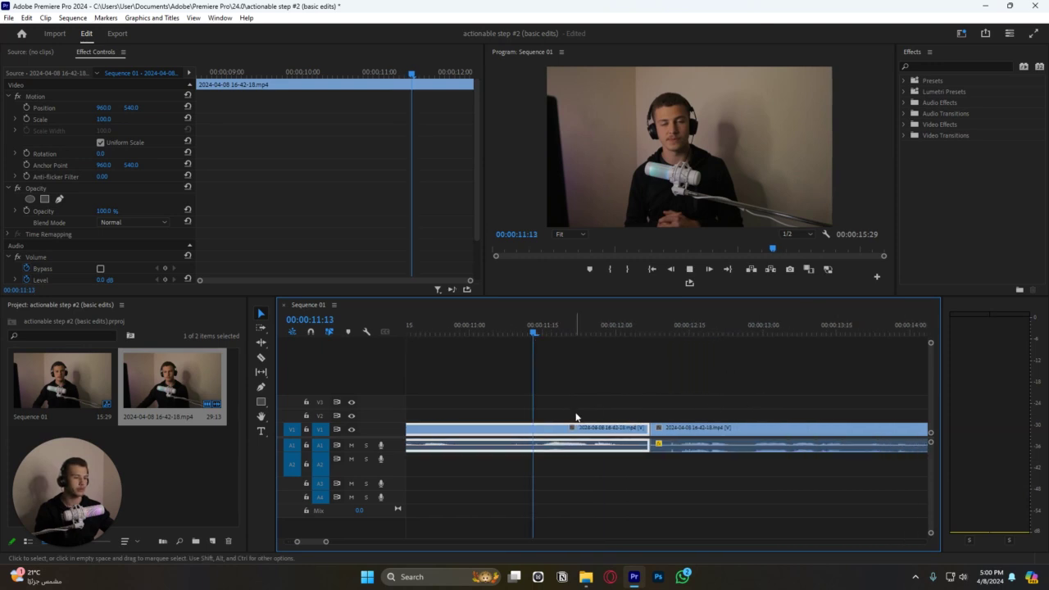
key("space")
left_click(539, 329)
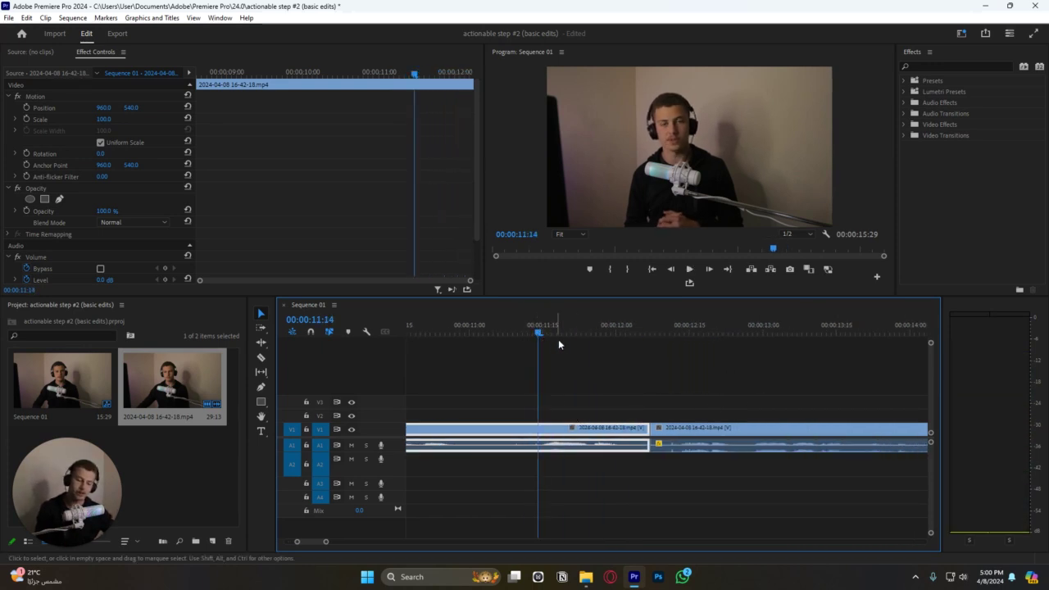
scroll(651, 381, "down", 3)
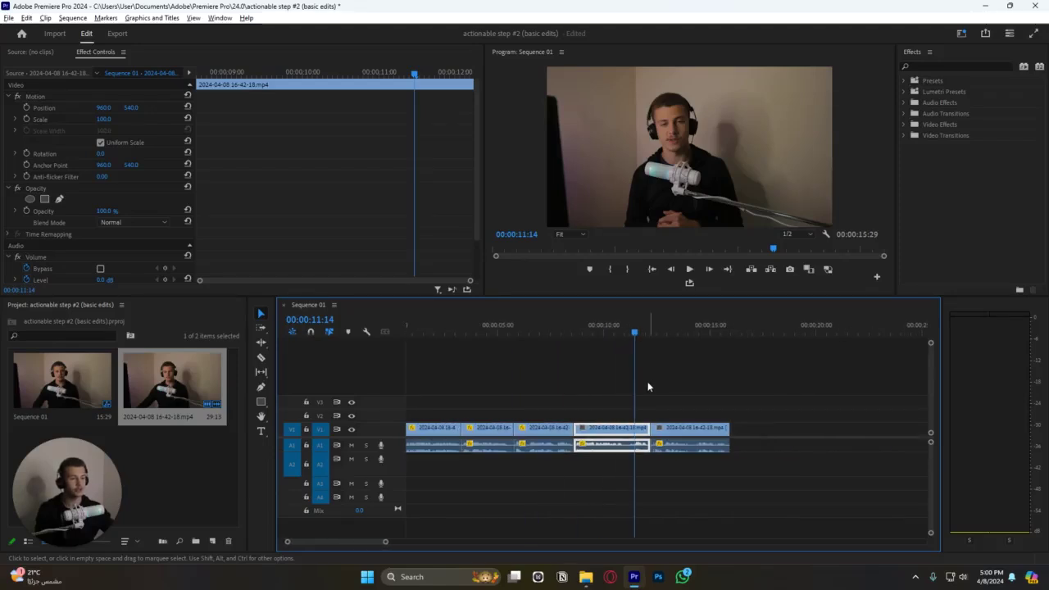
scroll(632, 411, "up", 4)
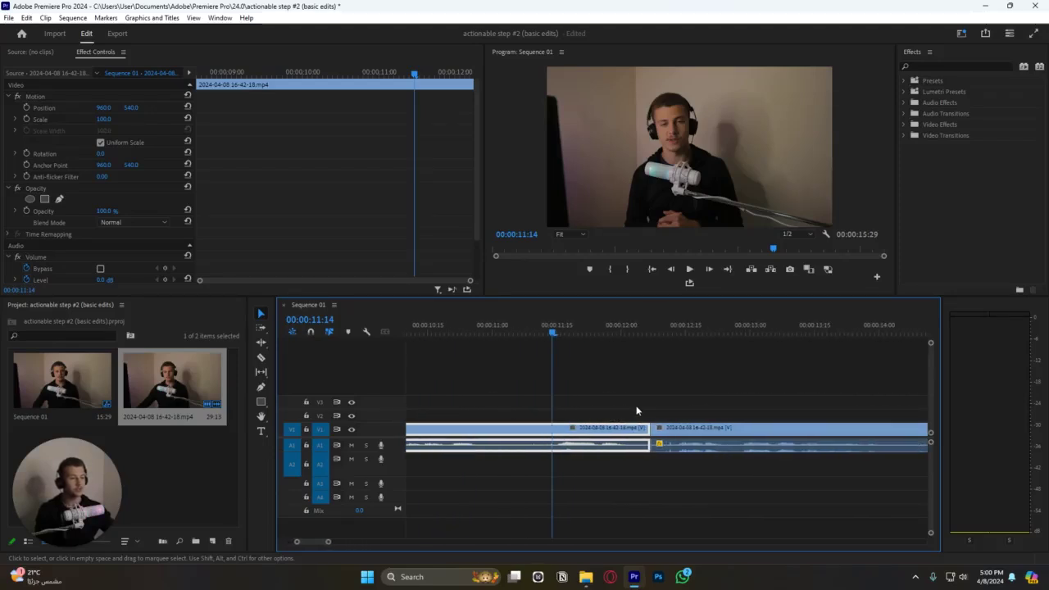
scroll(637, 406, "left", 2)
scroll(633, 410, "right", 3)
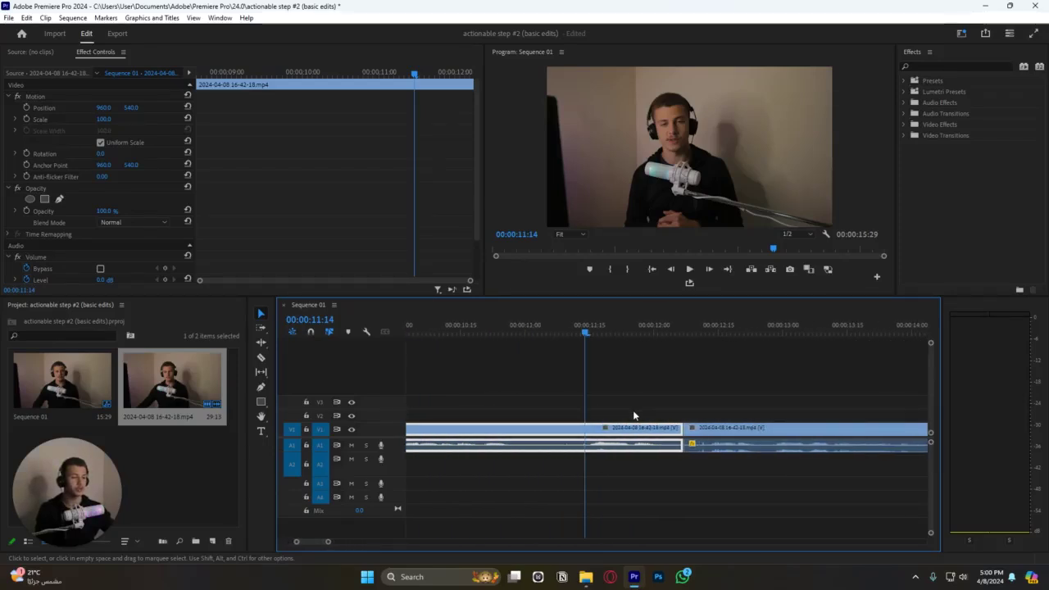
scroll(631, 419, "left", 2)
scroll(631, 419, "right", 3)
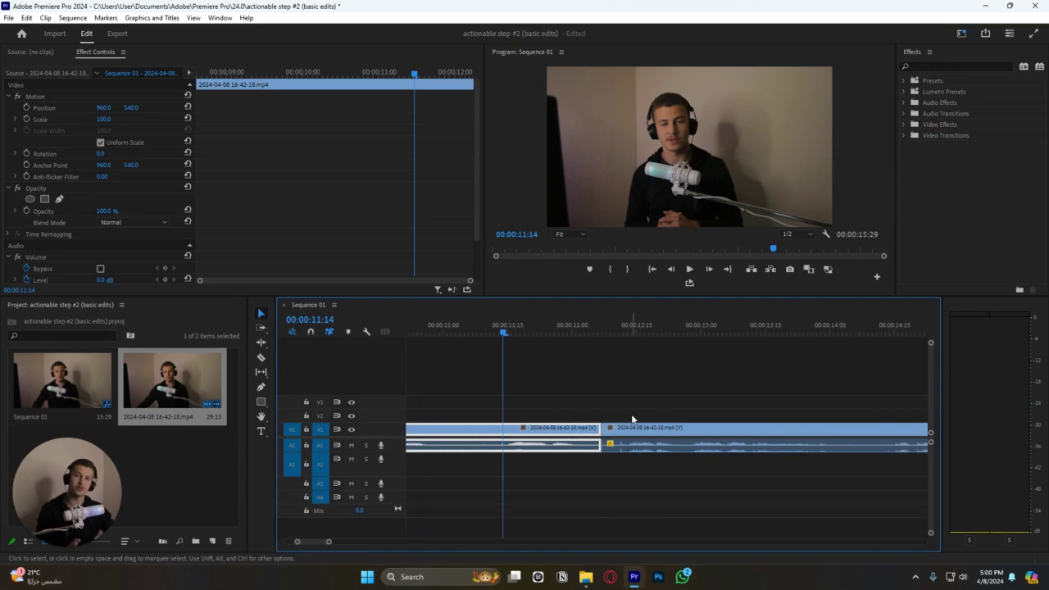
Enlarge the track heights, replay the fourth clip's last phrase and place the playhead at 00:00:11:13 where it starts
left_click(618, 402)
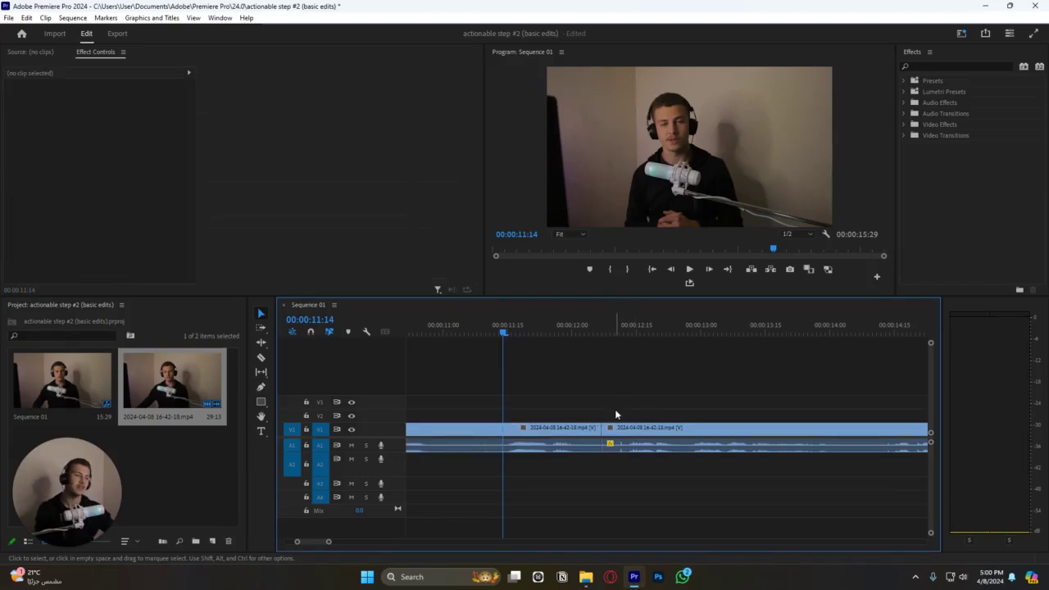
scroll(403, 432, "up", 1)
scroll(400, 443, "up", 1)
key("space")
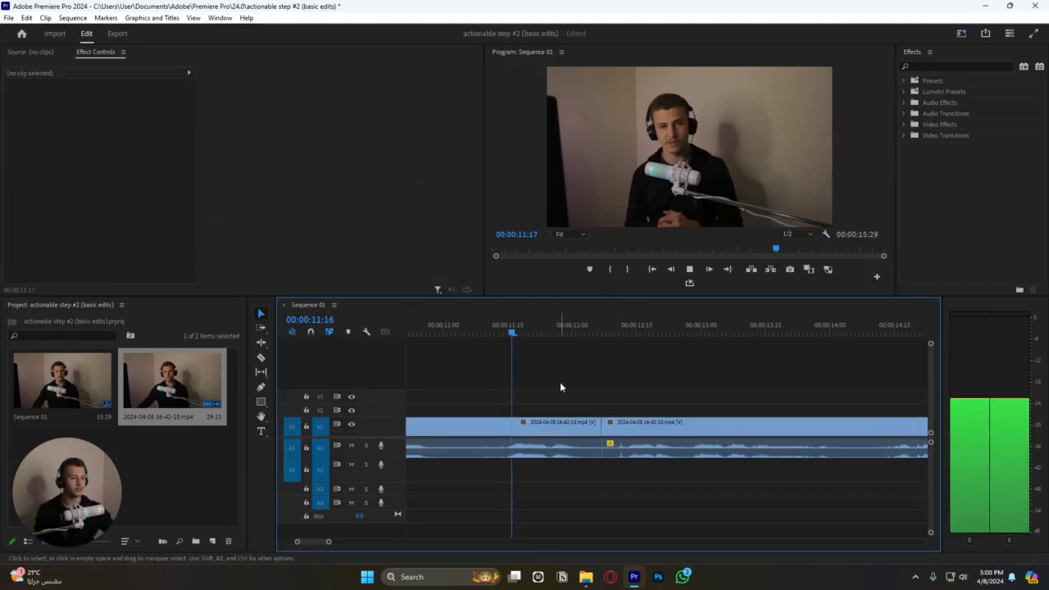
key("space")
left_click(501, 330)
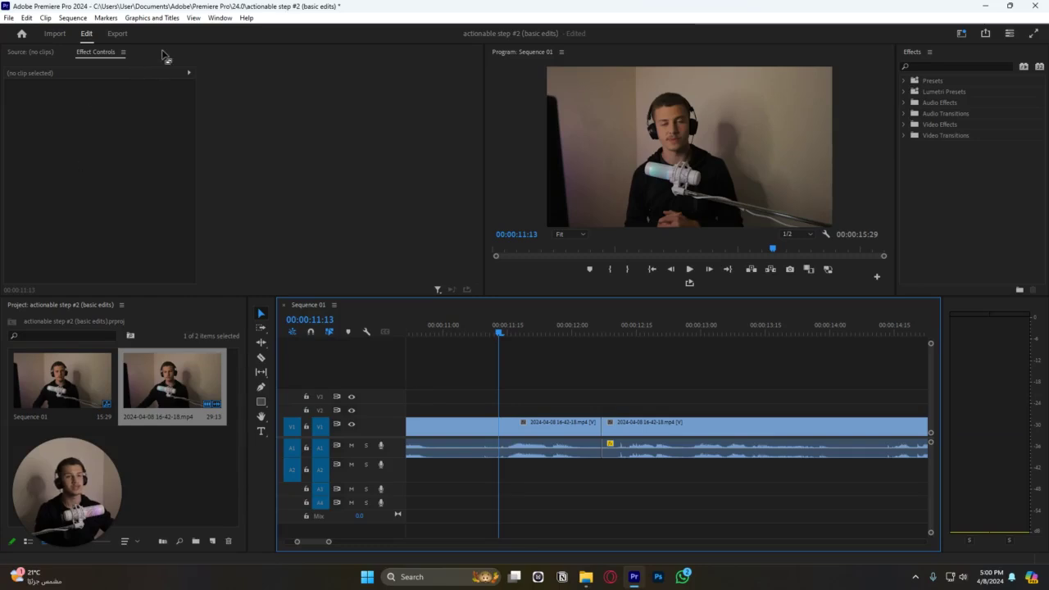
Add the favourite graphics template "rubik text light shadow" to track V2 at 00:00:11:13
left_click(220, 17)
left_click(239, 184)
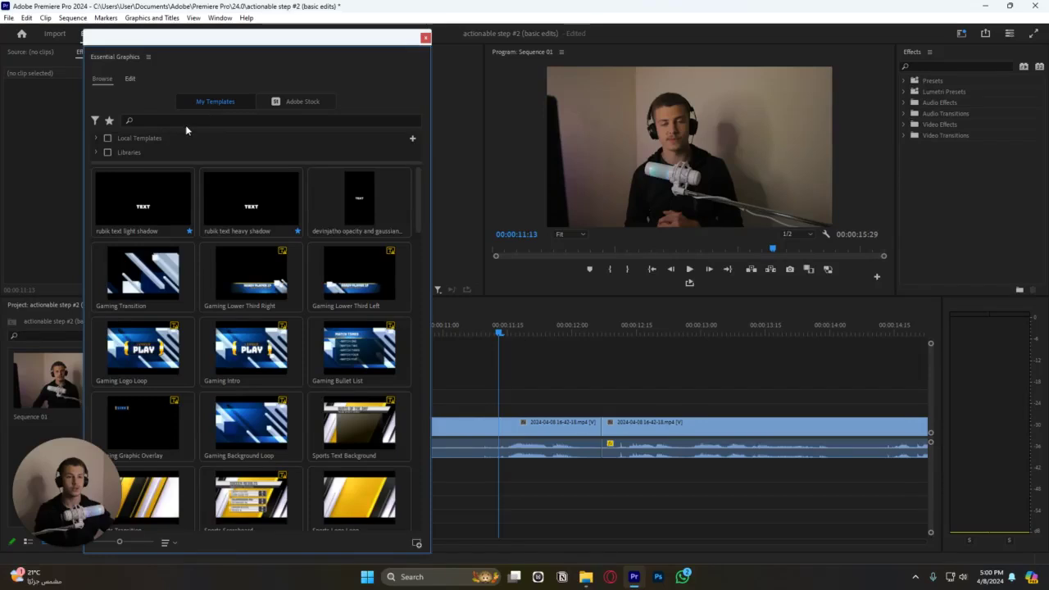
left_click(109, 122)
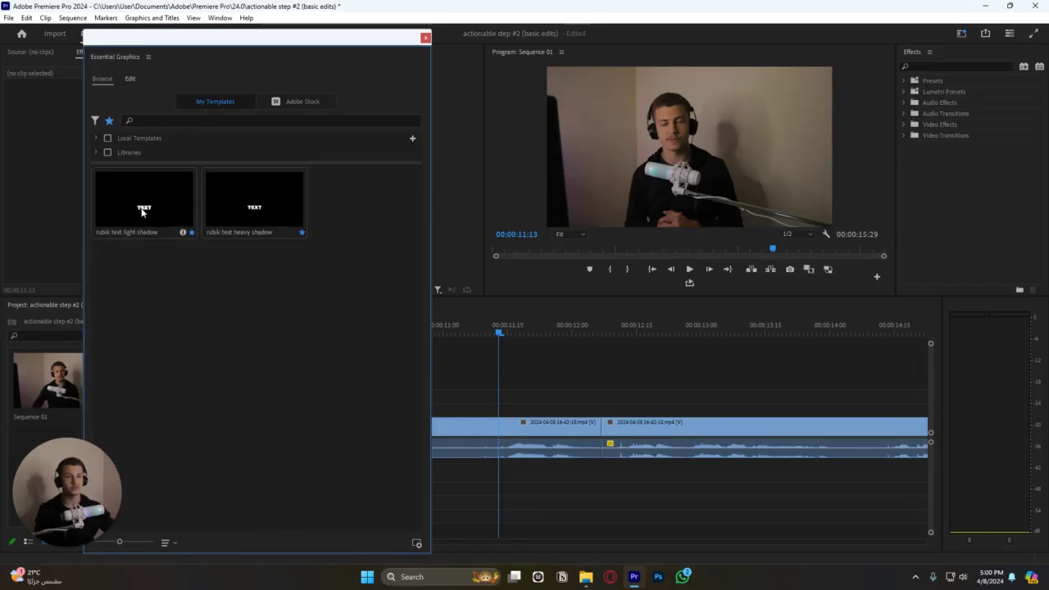
left_click_drag(142, 211, 531, 408)
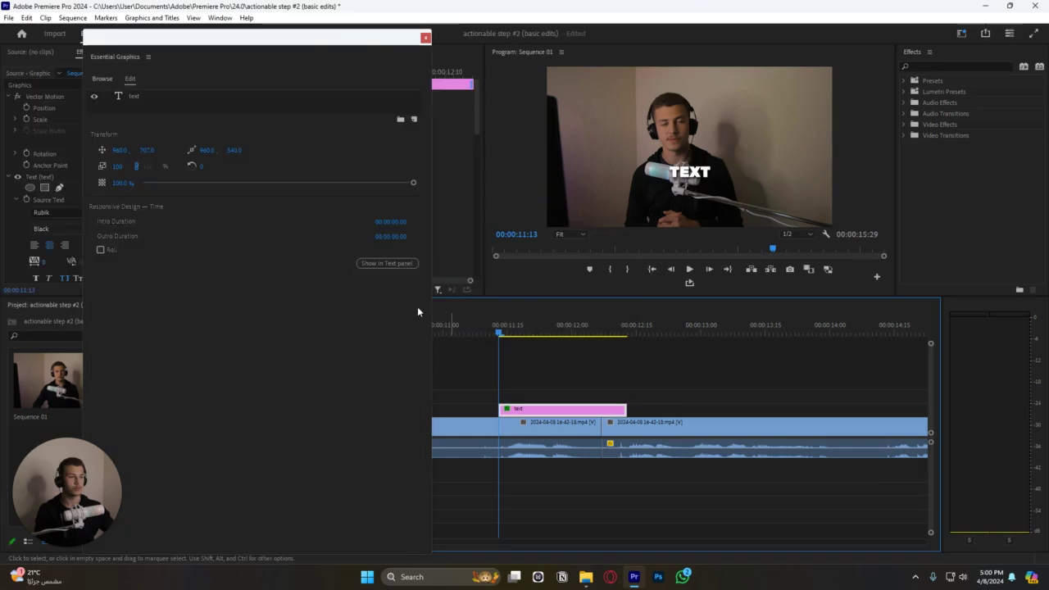
left_click(425, 38)
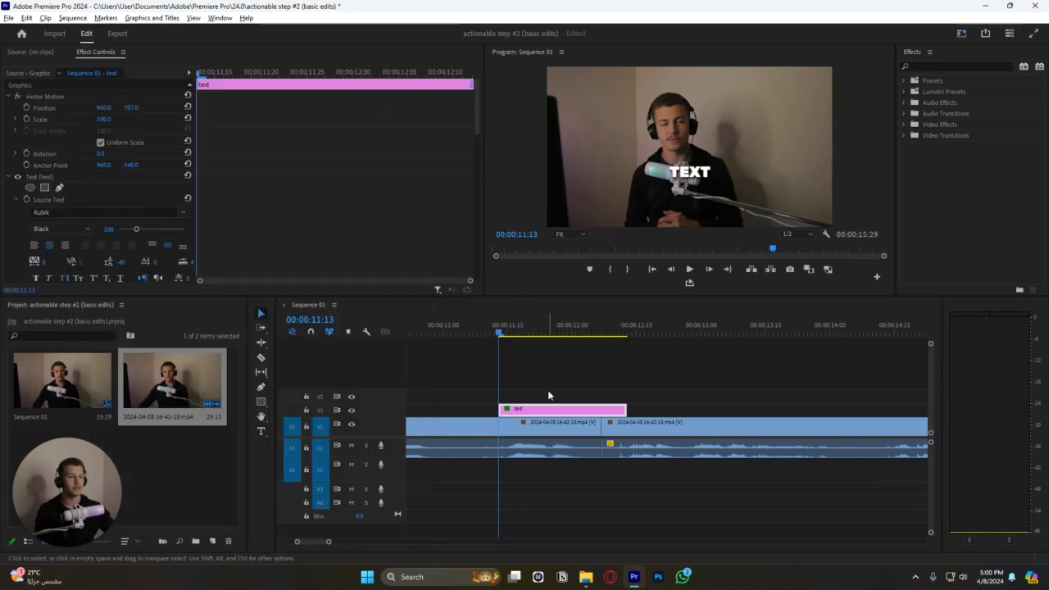
Move the text clip on V2 so that it starts at 00:00:11:14
scroll(548, 390, "up", 3)
left_click_drag(574, 410, 546, 409)
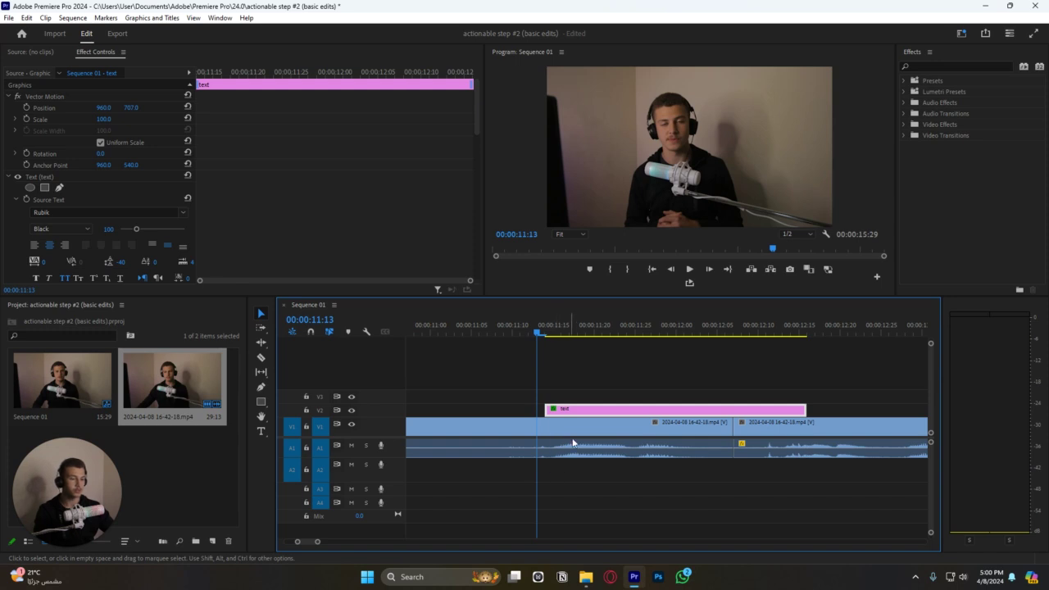
left_click(544, 328)
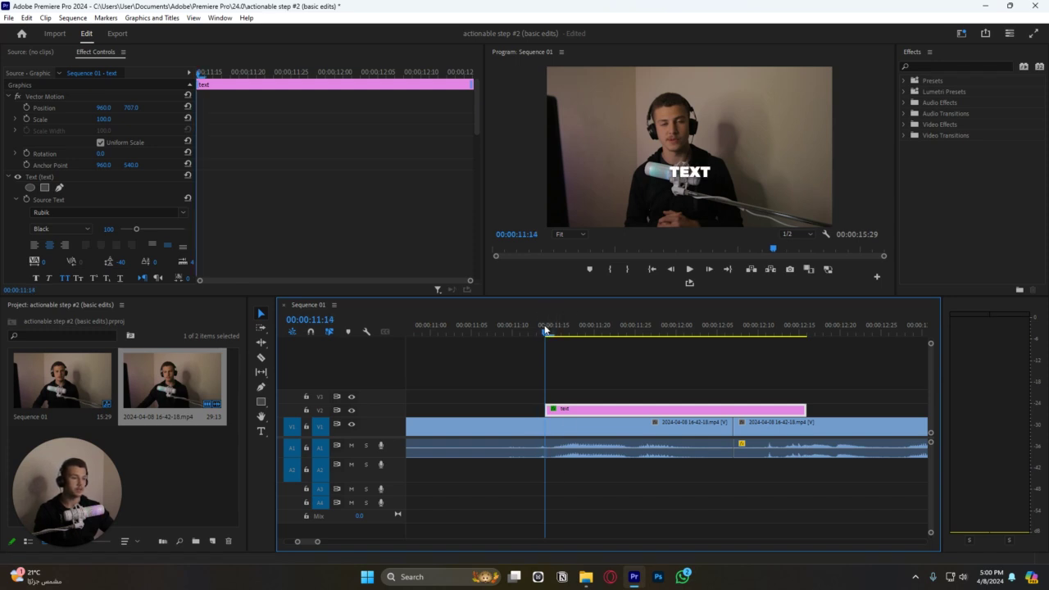
Mark in and out points around the first spoken word and the word starting at 00:00:11:25, and clear the marks
left_click_drag(549, 330, 599, 348)
left_click(547, 328)
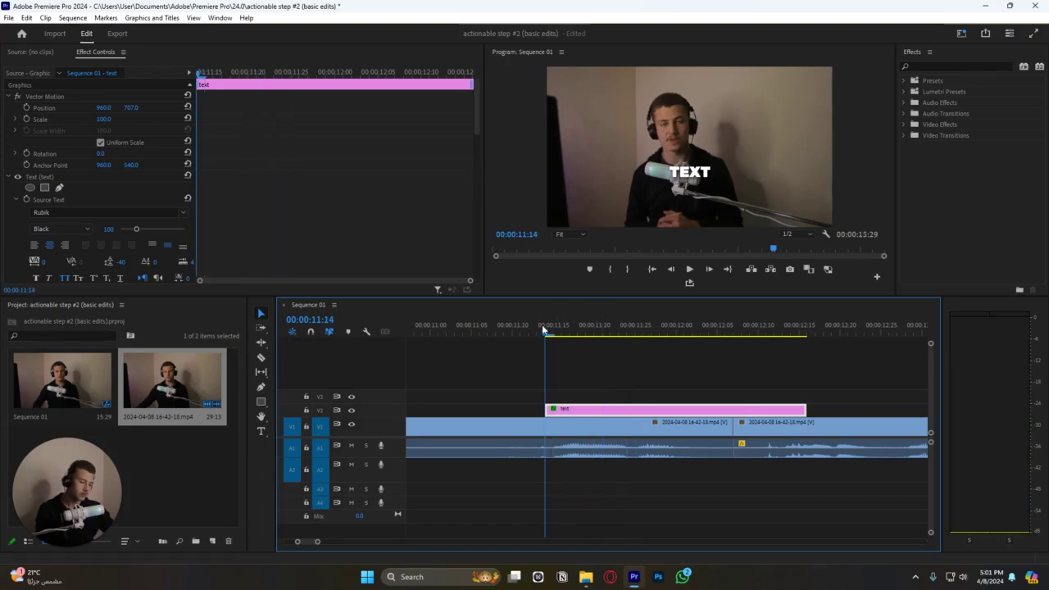
key("i")
left_click(593, 331)
key("o")
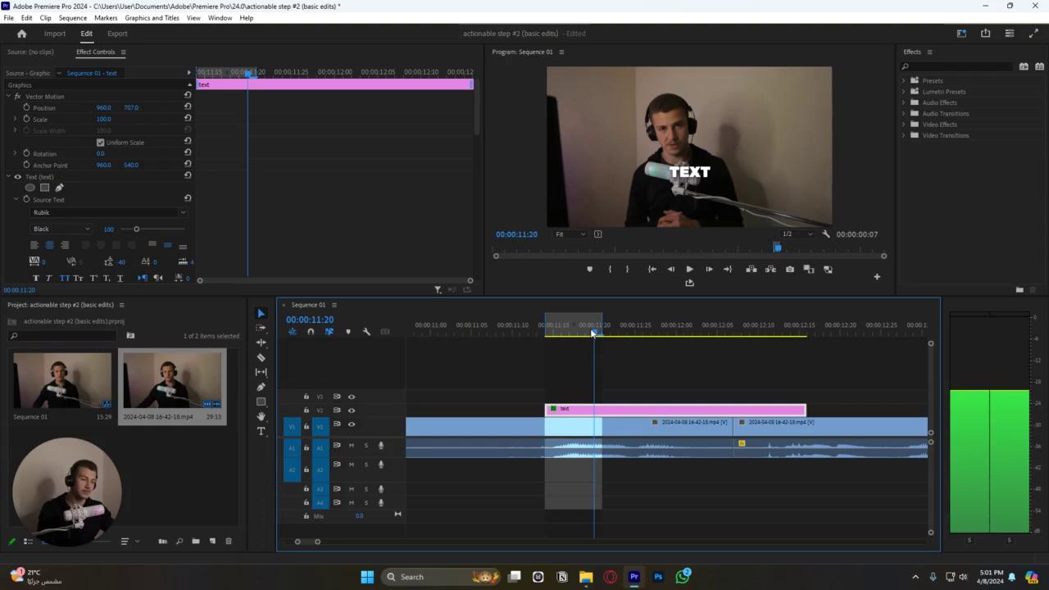
left_click_drag(593, 331, 692, 330)
key("i")
key("o")
key("i")
key("o")
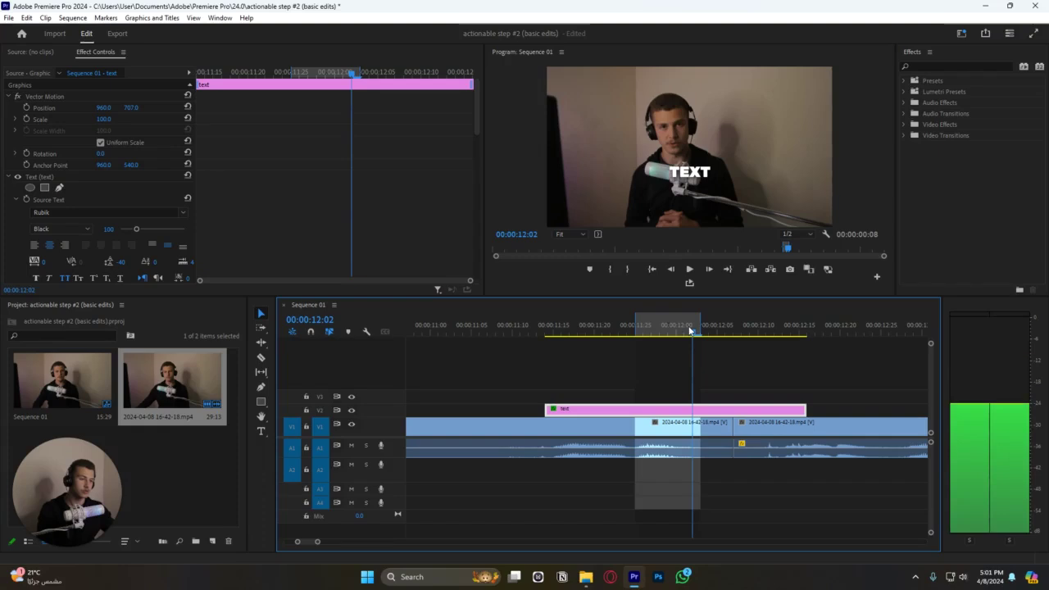
right_click(689, 328)
left_click(724, 172)
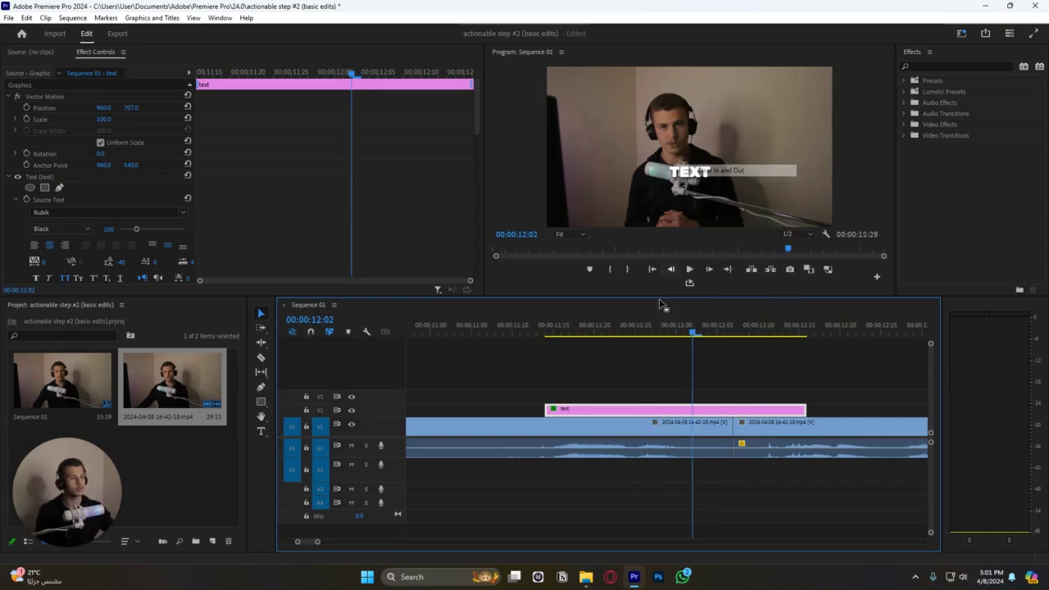
Replace the placeholder text of the V2 title with "there"
left_click(548, 331)
left_click_drag(549, 330, 569, 330)
key("t")
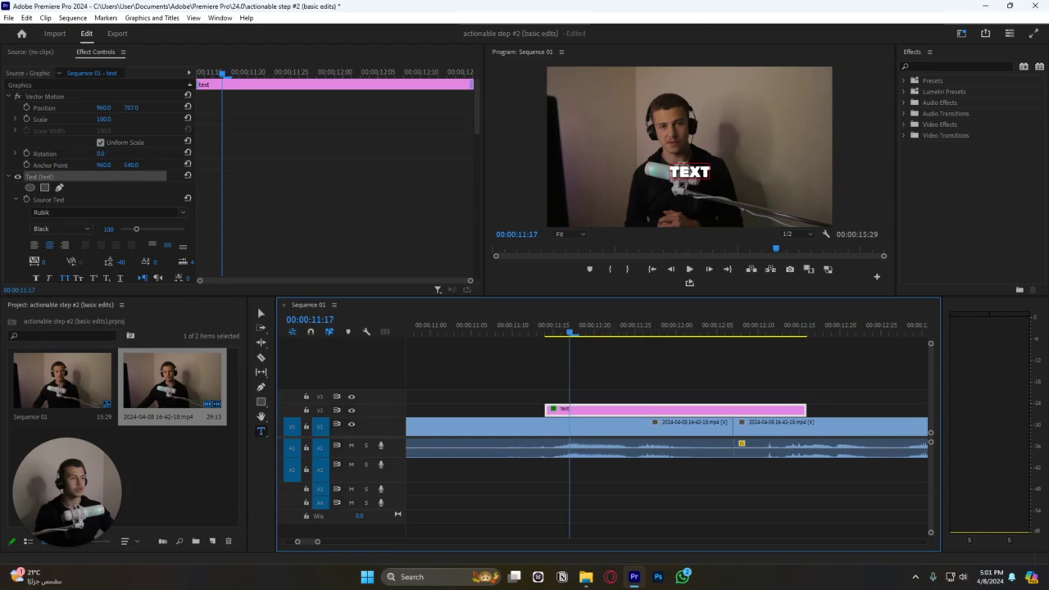
double_click(690, 173)
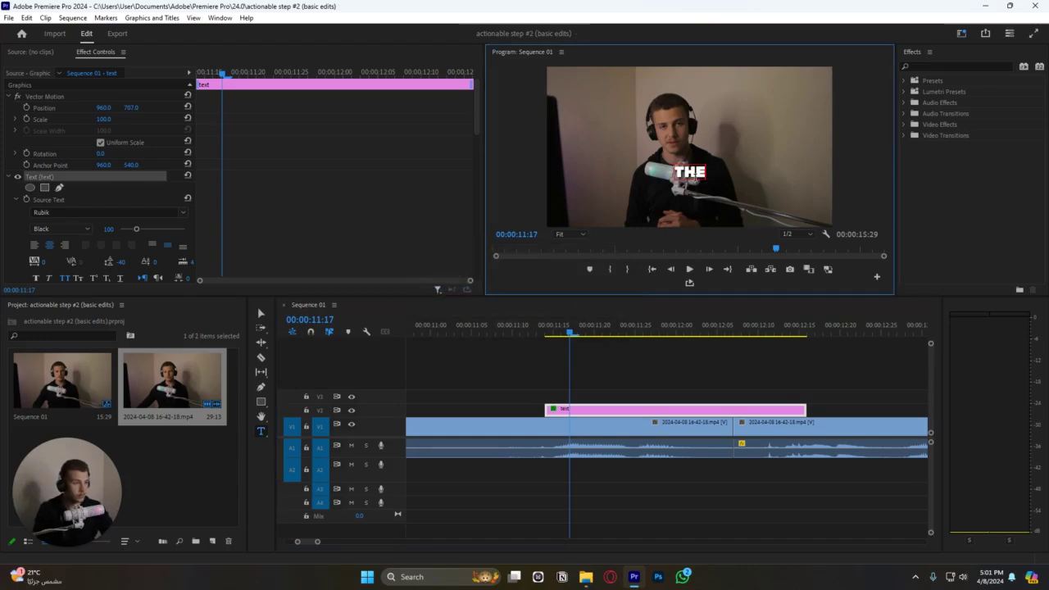
left_click(596, 355)
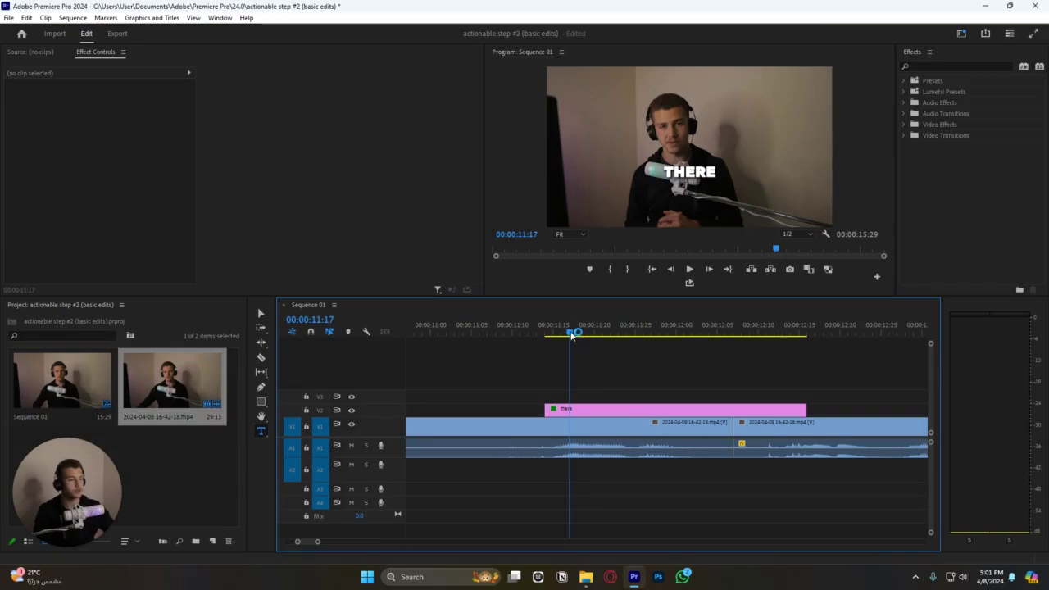
Split the "there" text clip at 00:00:11:19, where the first word ends
left_click_drag(573, 334, 586, 336)
key("c")
left_click(585, 408)
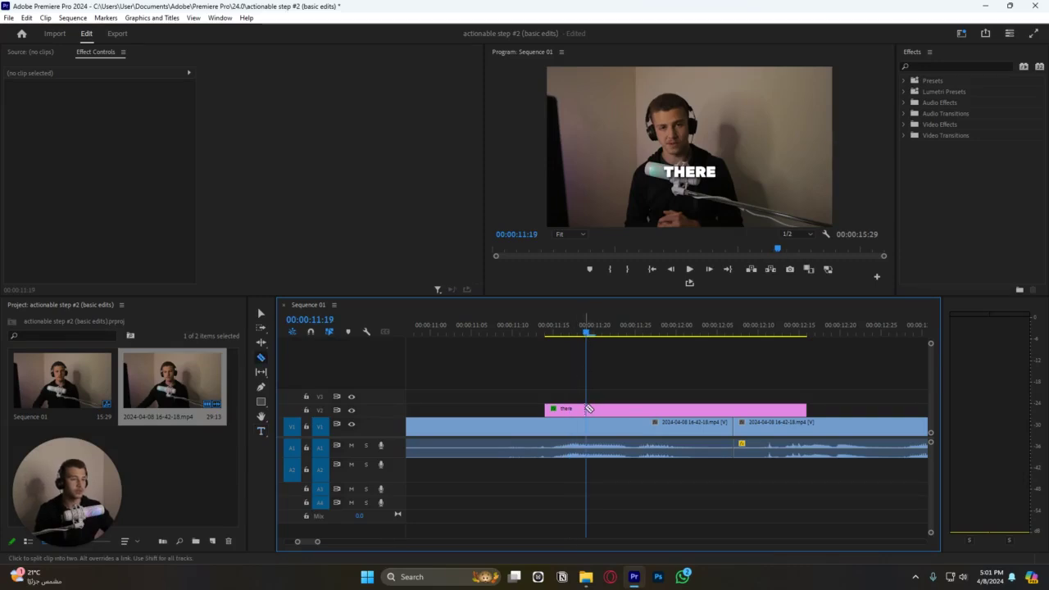
key("v")
Change the text of the second V2 title piece to "you"
left_click(597, 408)
left_click_drag(585, 335, 595, 334)
key("t")
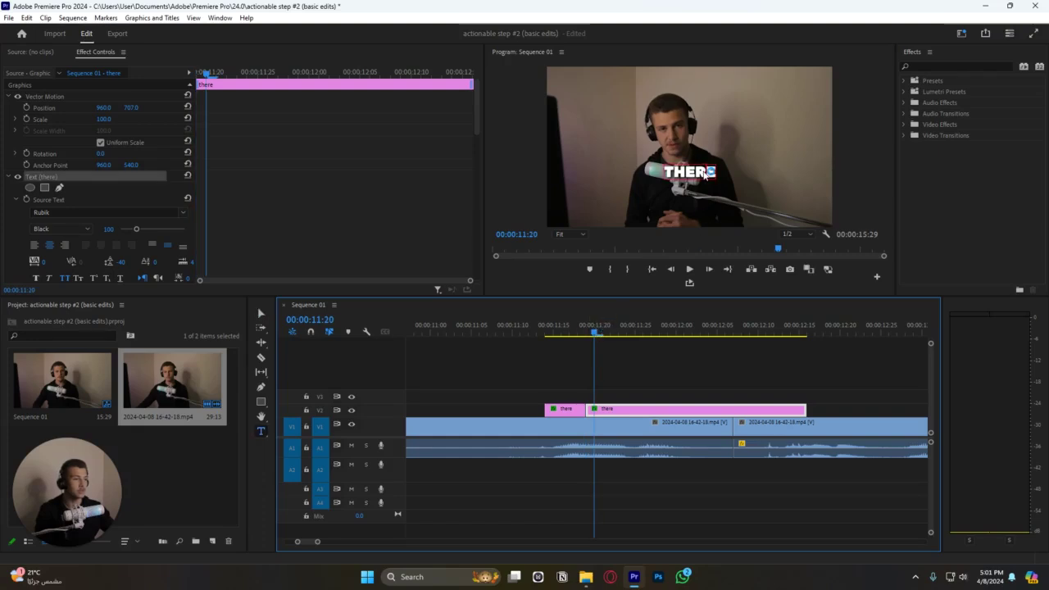
double_click(701, 171)
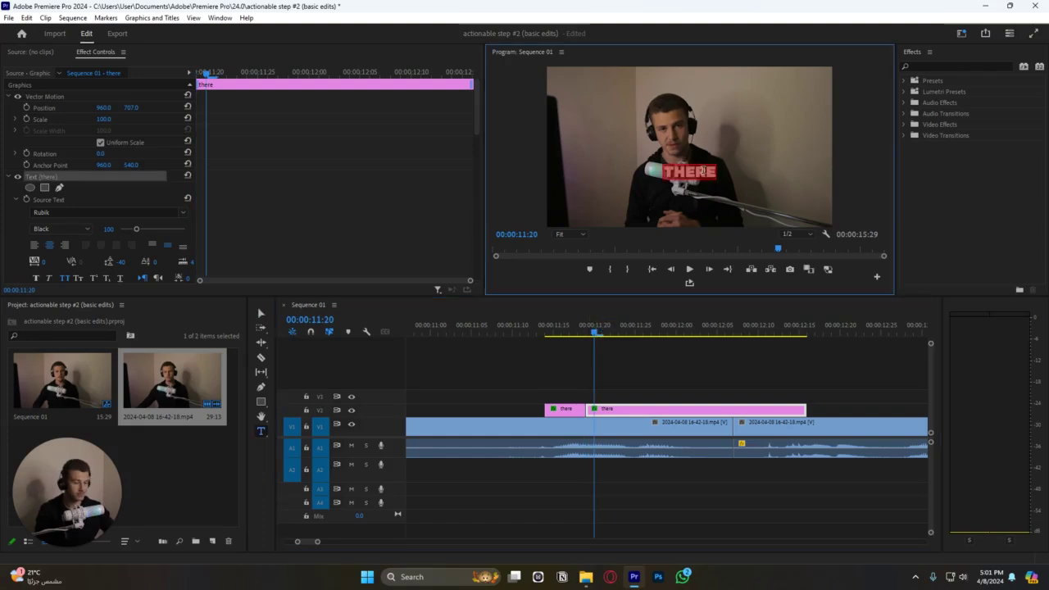
left_click(612, 345)
Split the "you" text clip at 00:00:11:25
left_click(636, 332)
key("c")
left_click(638, 409)
key("v")
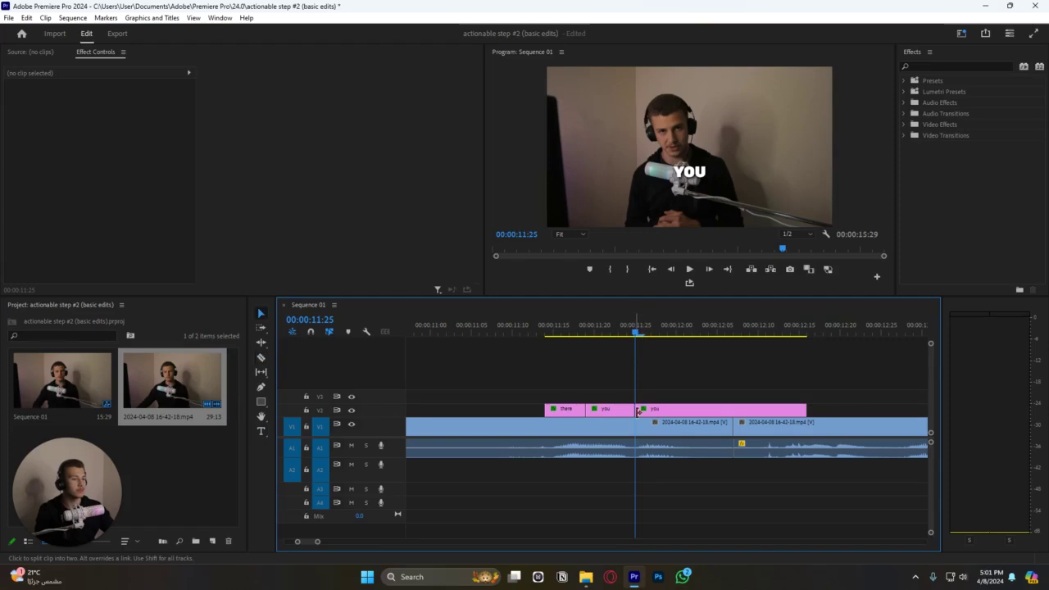
Change the text of the third V2 title piece to "go"
left_click(680, 409)
key("Right")
key("Right")
key("Right")
key("Right")
left_click(691, 173)
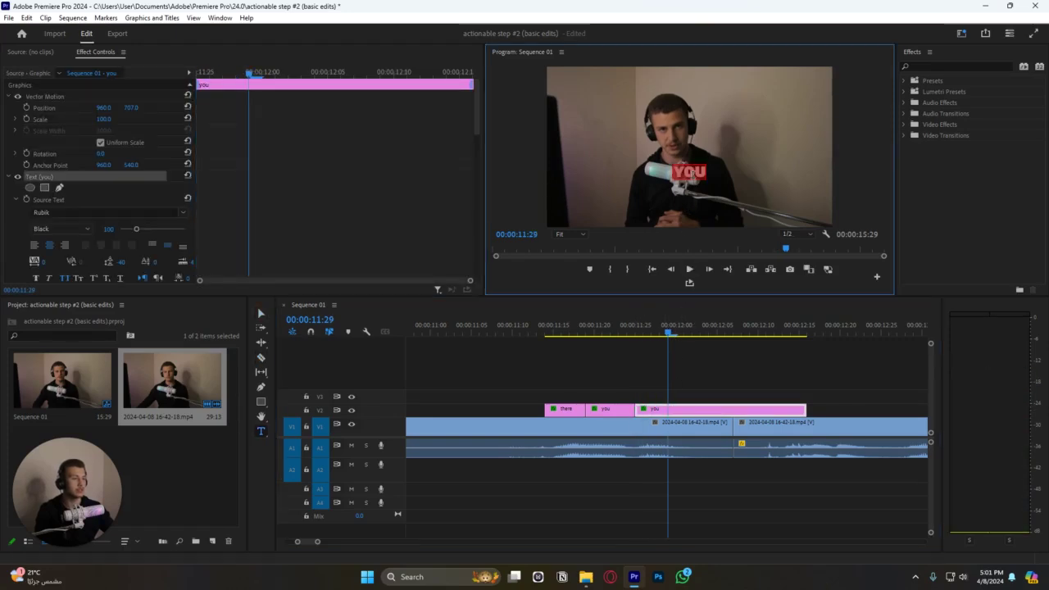
left_click(693, 363)
Trim the end of the "go" title back to the cut on V1 and play back the three word captions
left_click_drag(805, 409, 733, 410)
key("minus")
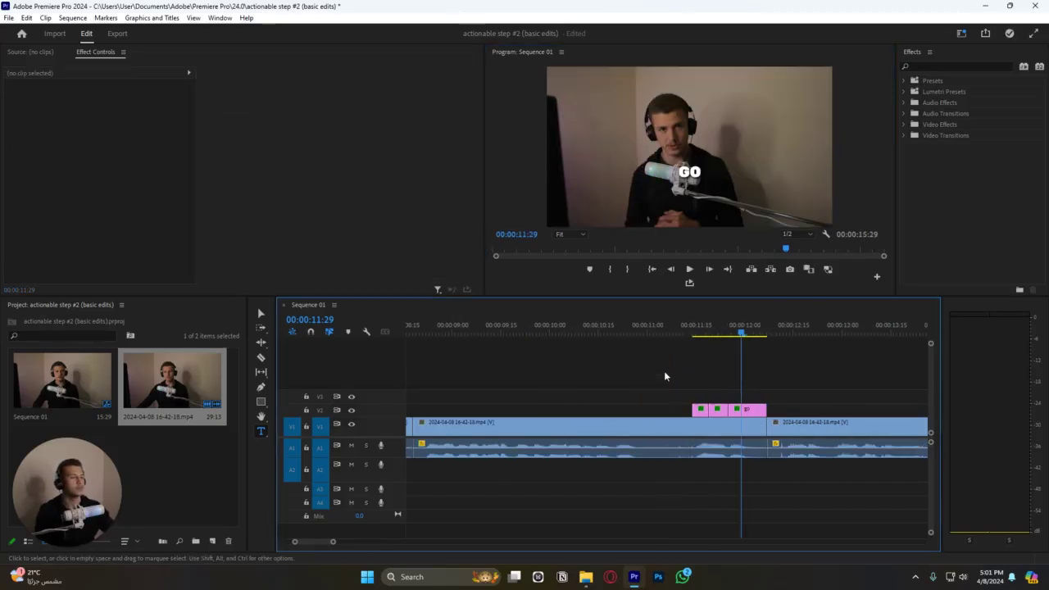
left_click(663, 328)
key("space")
key("space")
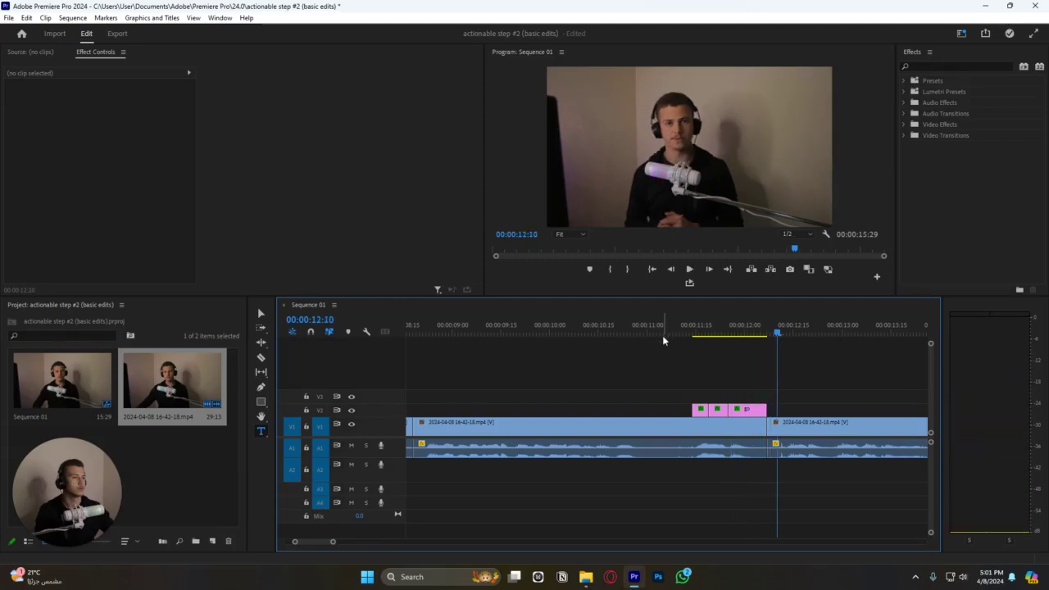
Keyframe the last video clip's scale from 120 at its start to 100 at its end
key("equal")
key("equal")
key("equal")
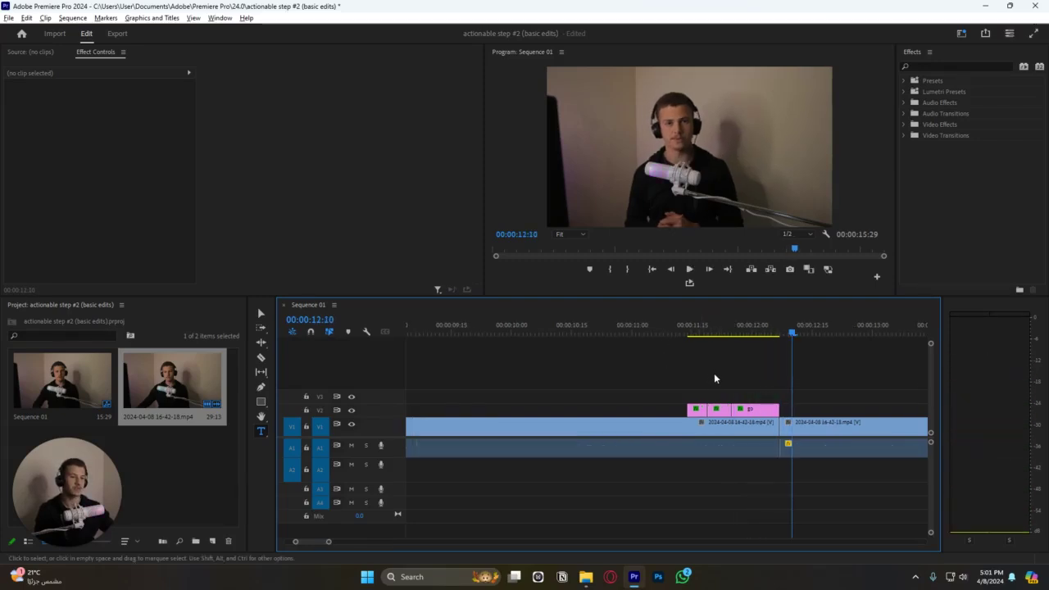
key("minus")
key("minus")
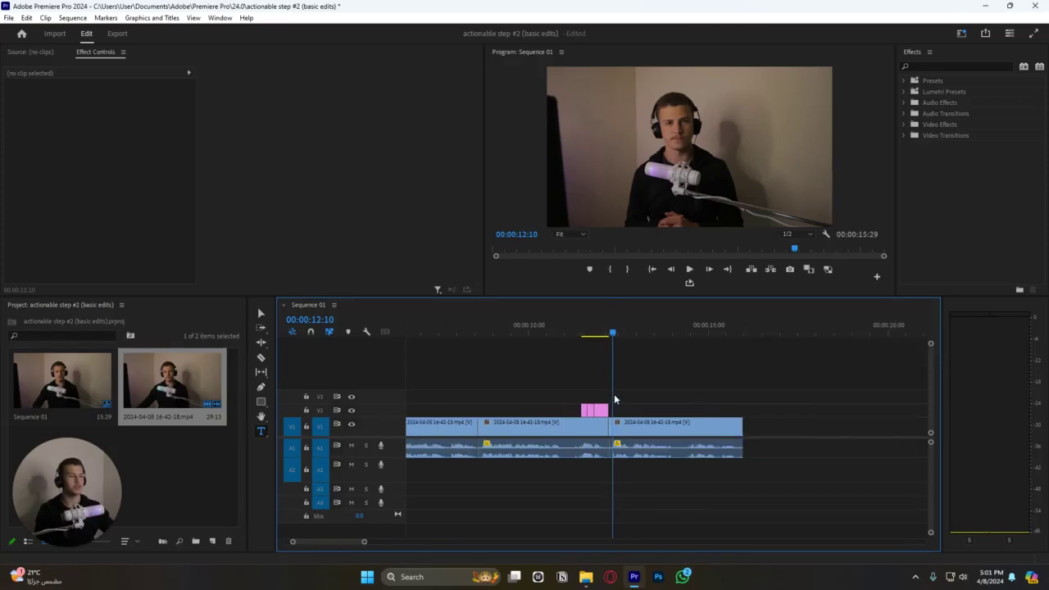
key("space")
left_click(636, 425)
key("space")
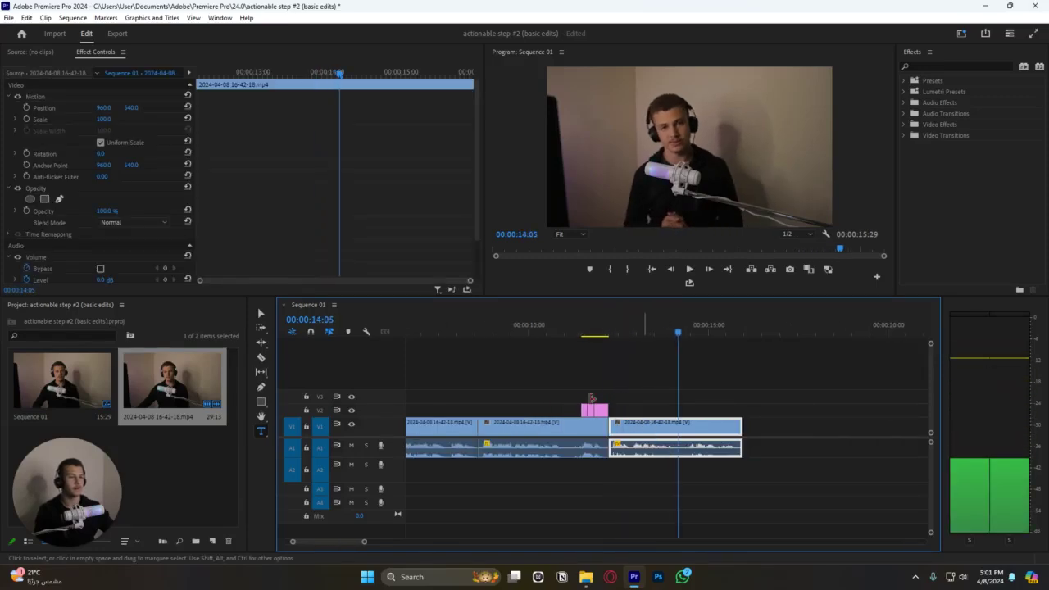
left_click(27, 120)
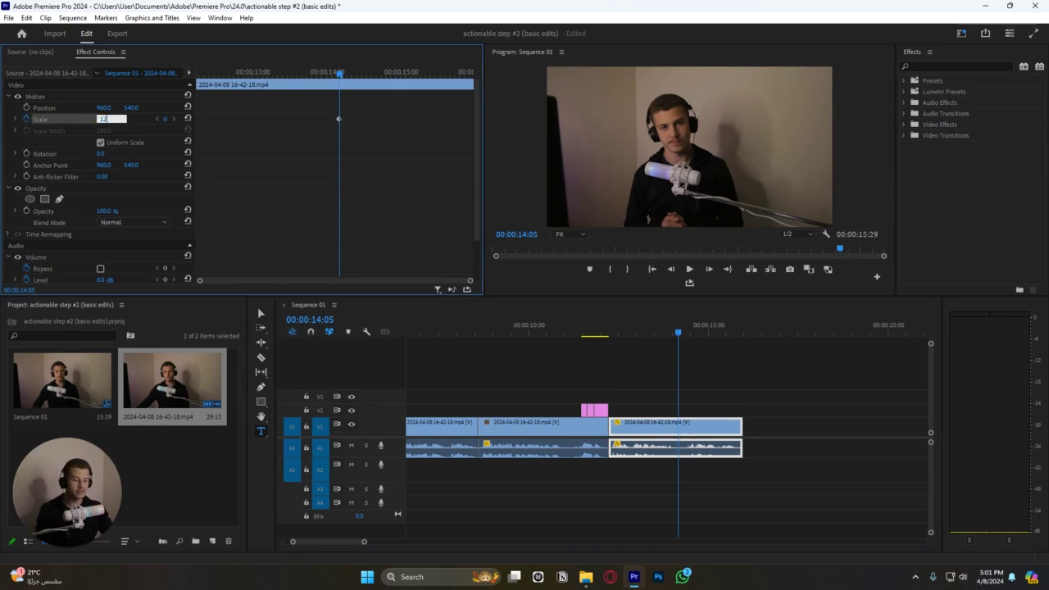
key("Return")
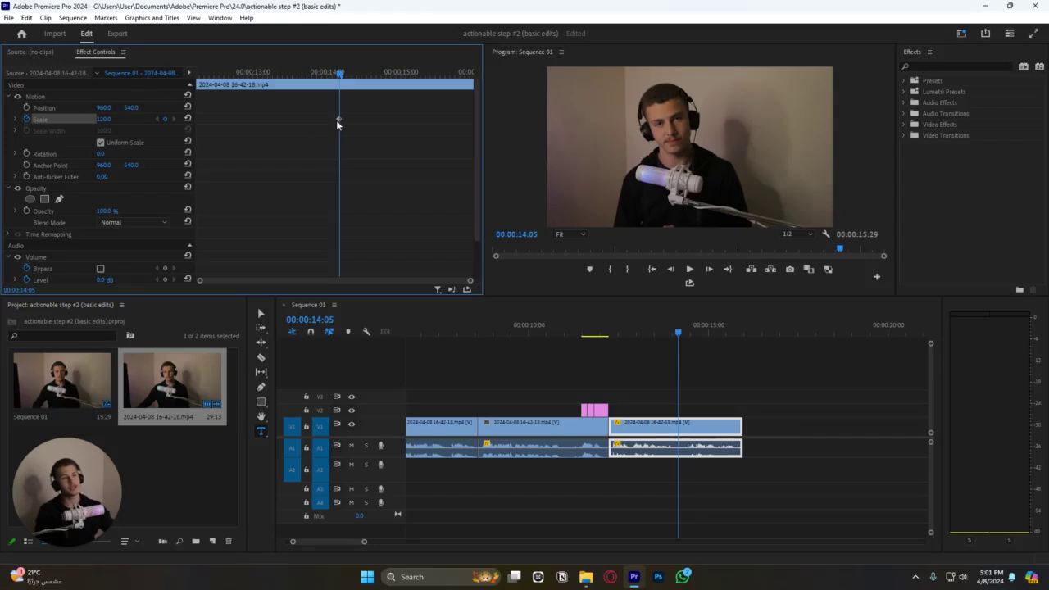
left_click(188, 119)
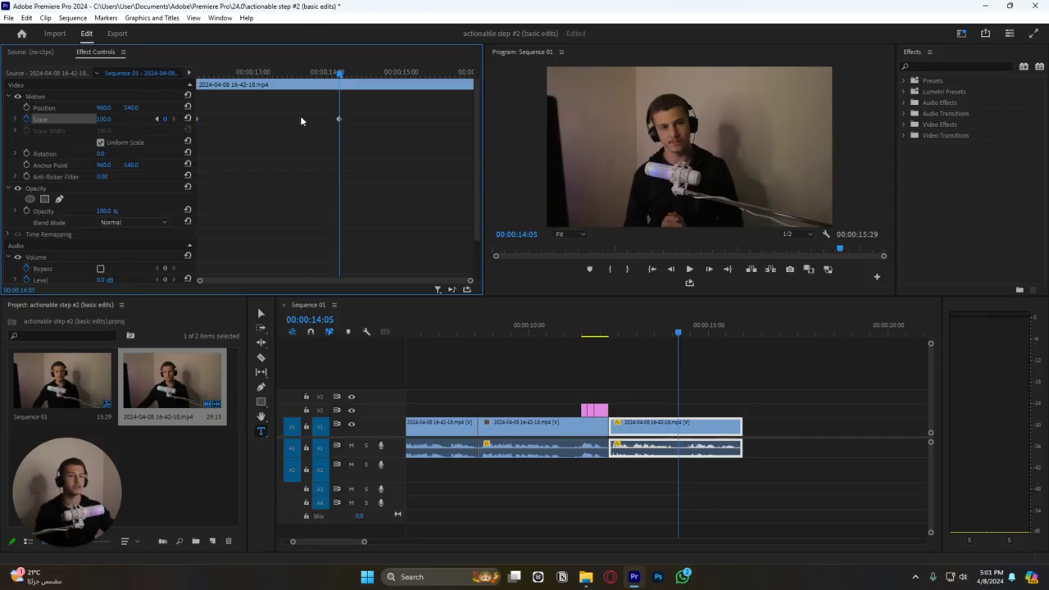
left_click_drag(339, 121, 472, 120)
Play the whole sequence from the start to review the cuts, zooms and captions
scroll(760, 369, "down", 4)
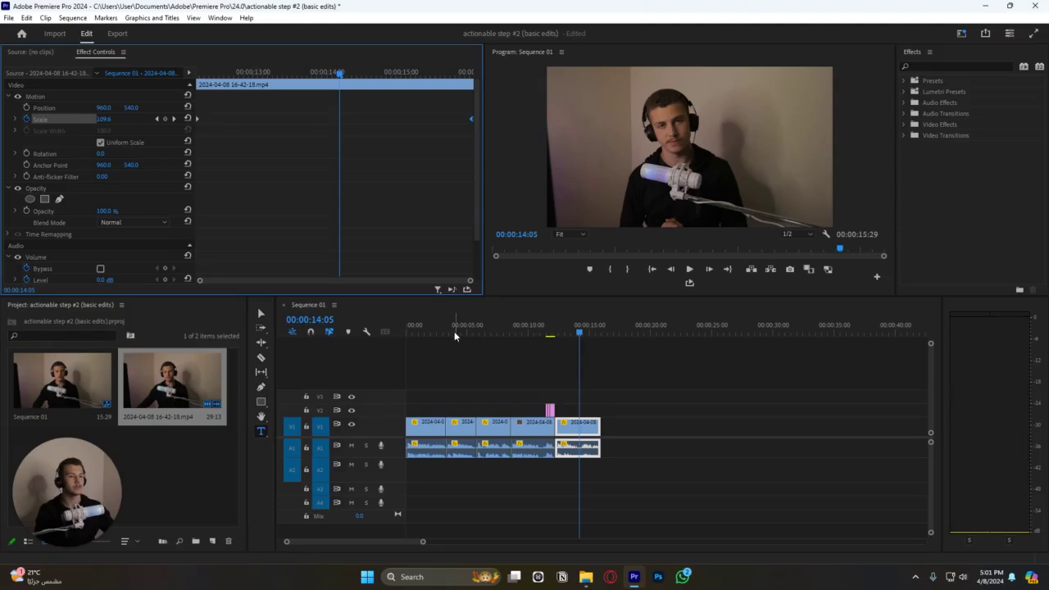
left_click(538, 370)
key("Home")
key("space")
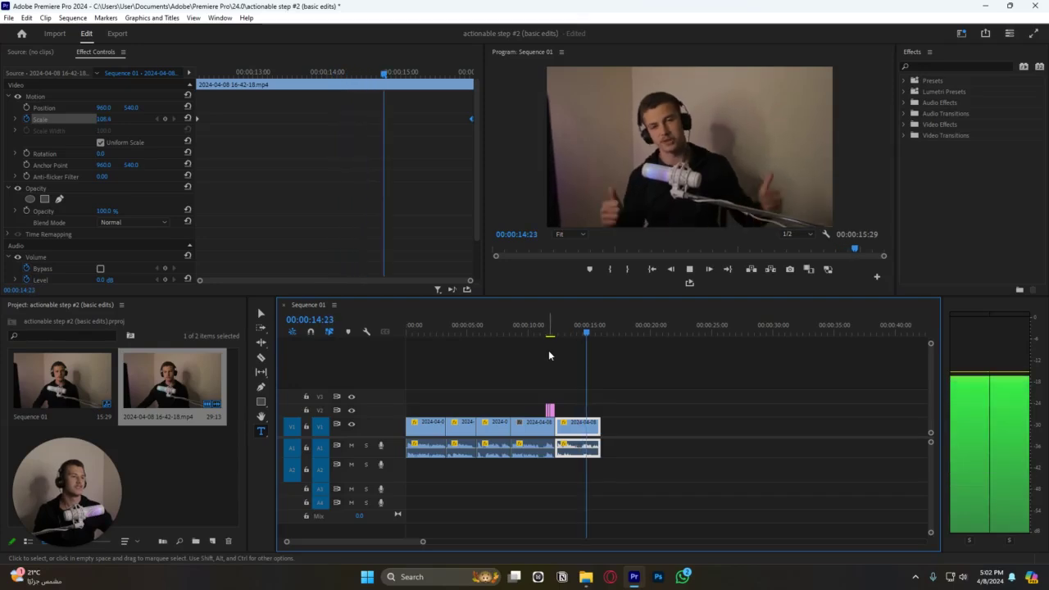
key("space")
left_click(438, 331)
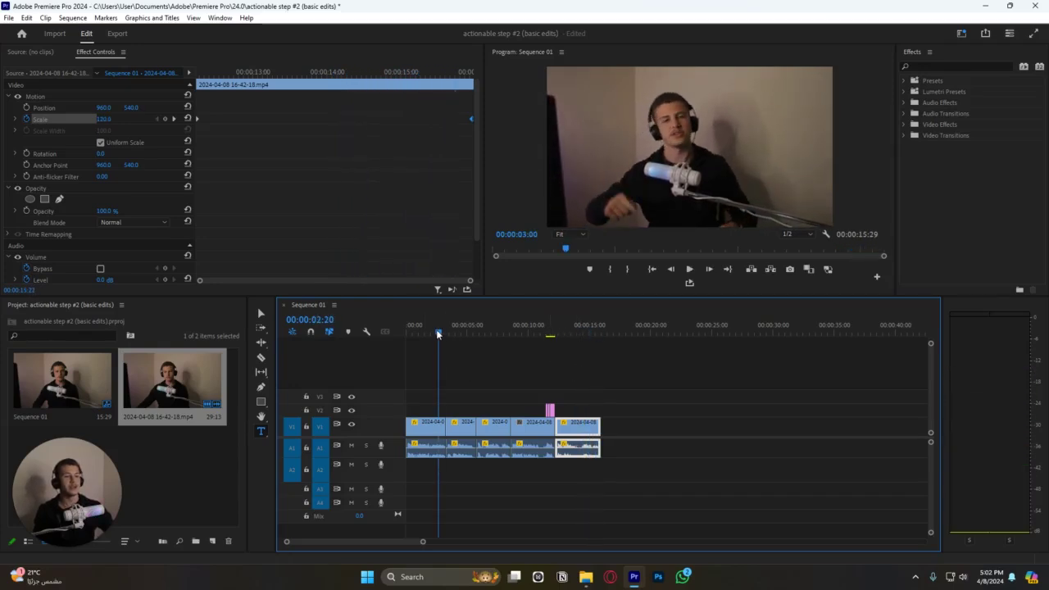
Import the Dragon Roost Island music track from the "moozik" folder inside "files for work" on the C: drive into the project
left_click(585, 577)
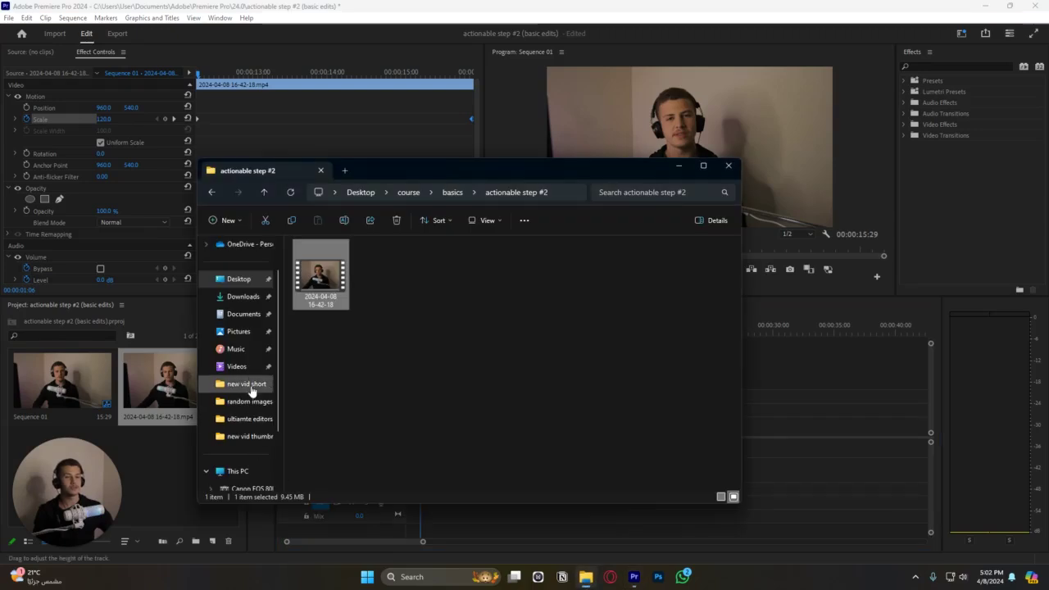
left_click(247, 437)
double_click(333, 291)
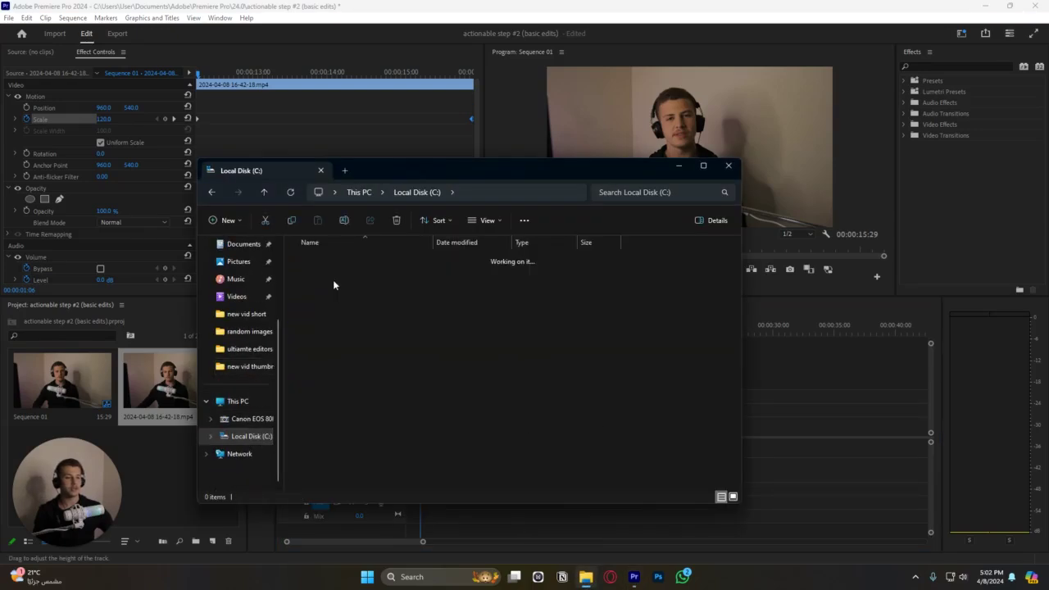
double_click(349, 326)
scroll(392, 341, "down", 3)
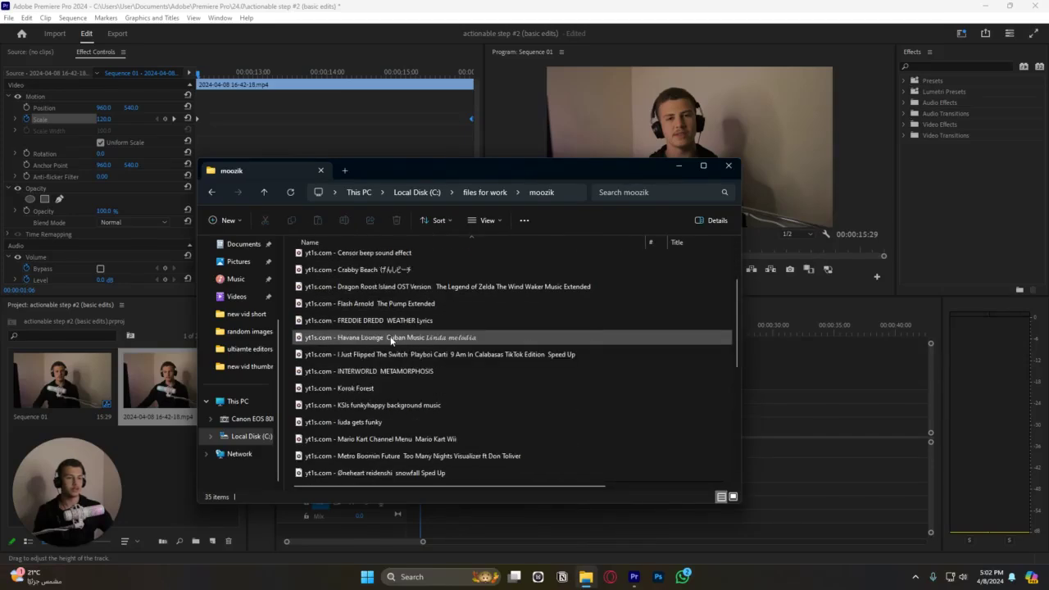
left_click_drag(369, 286, 163, 447)
Preview the Dragon Roost Island track in the Source monitor and mark a short in-to-out range near its beginning
double_click(184, 382)
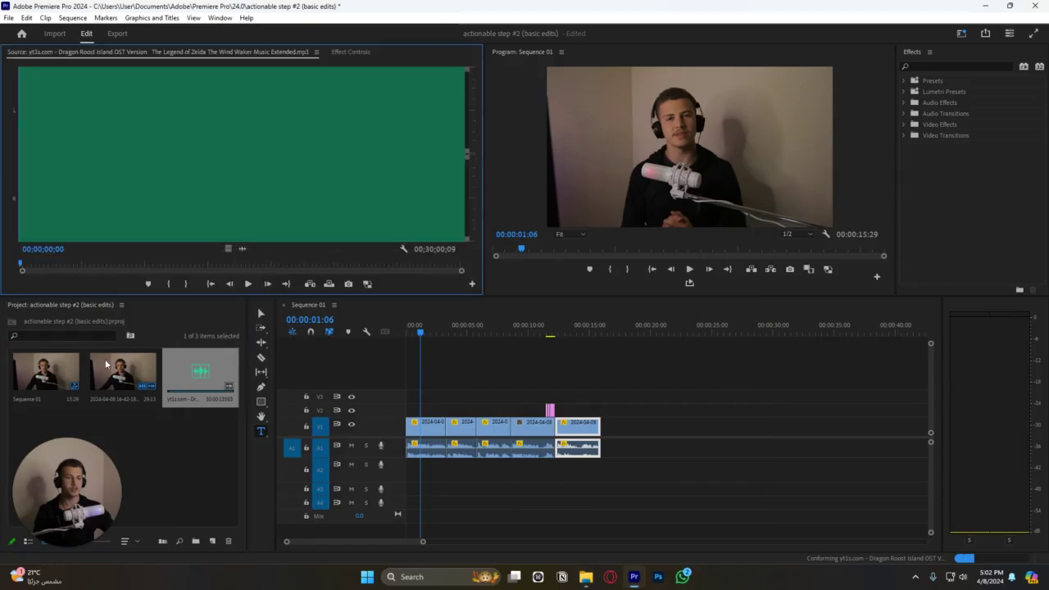
left_click(168, 264)
left_click(257, 263)
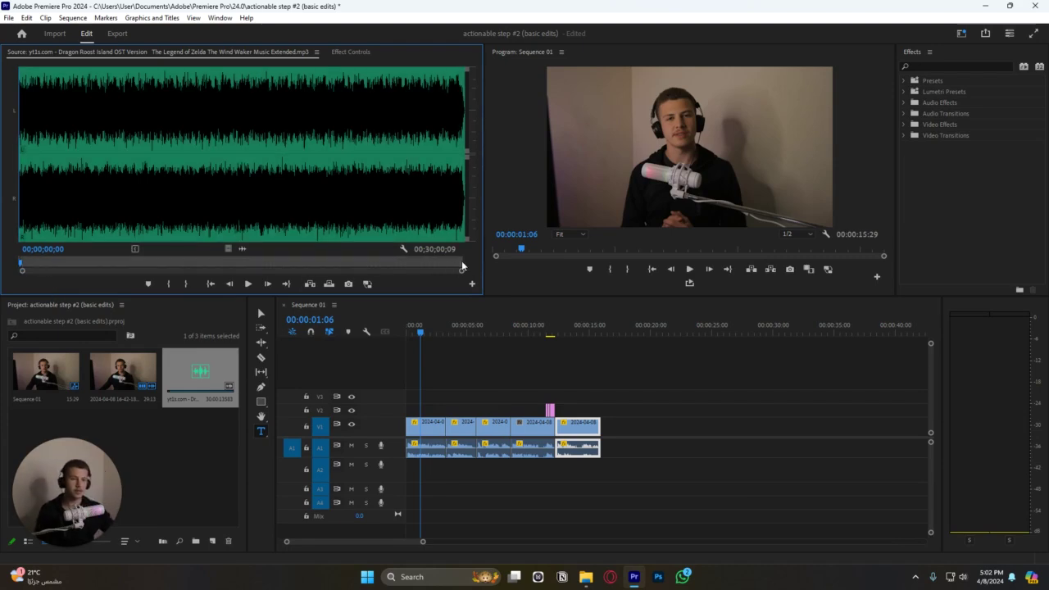
left_click_drag(462, 272, 157, 272)
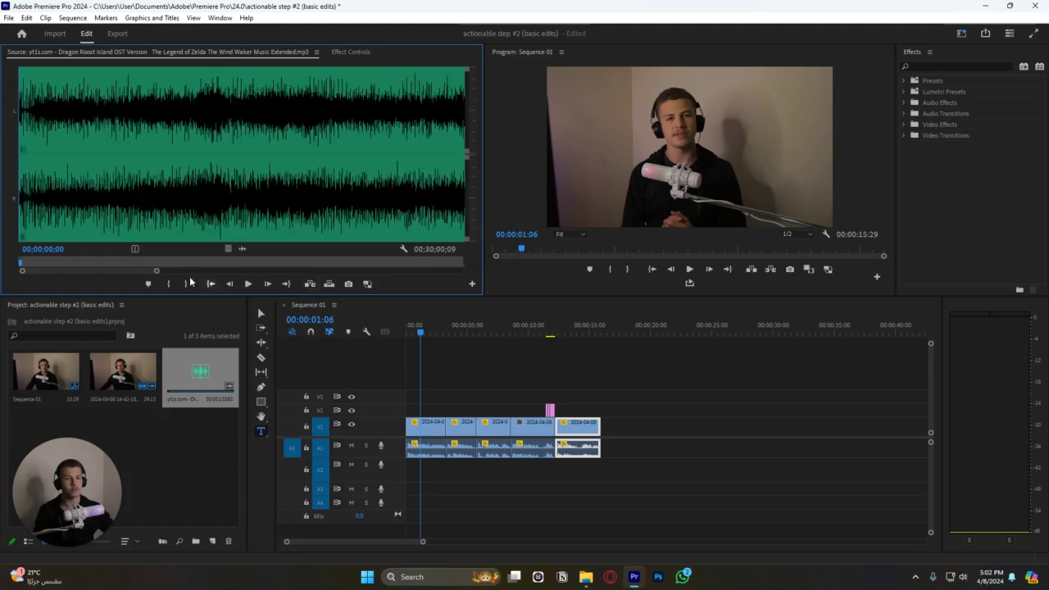
key("space")
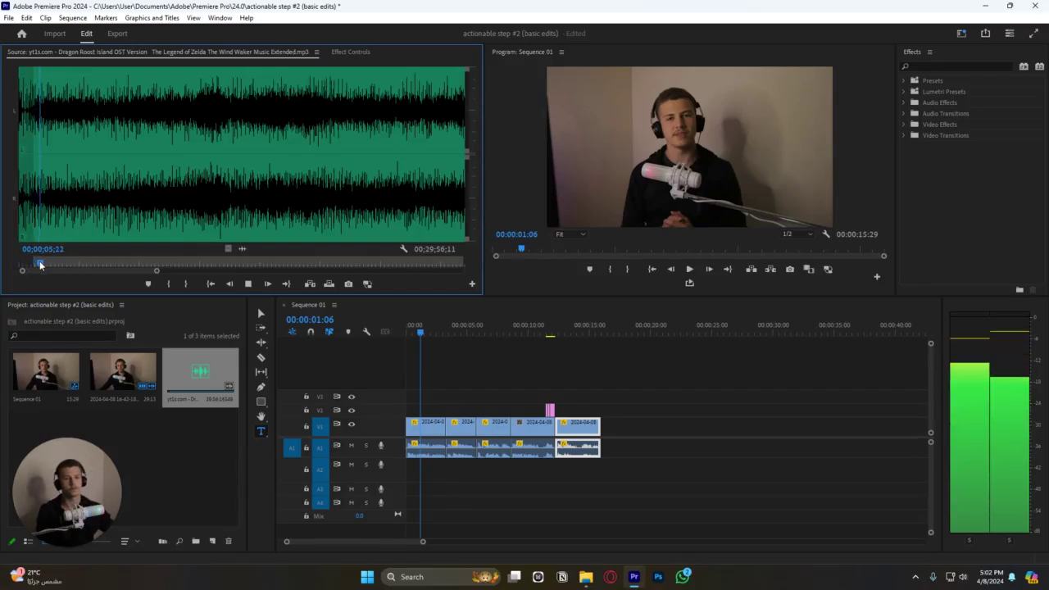
key("o")
key("space")
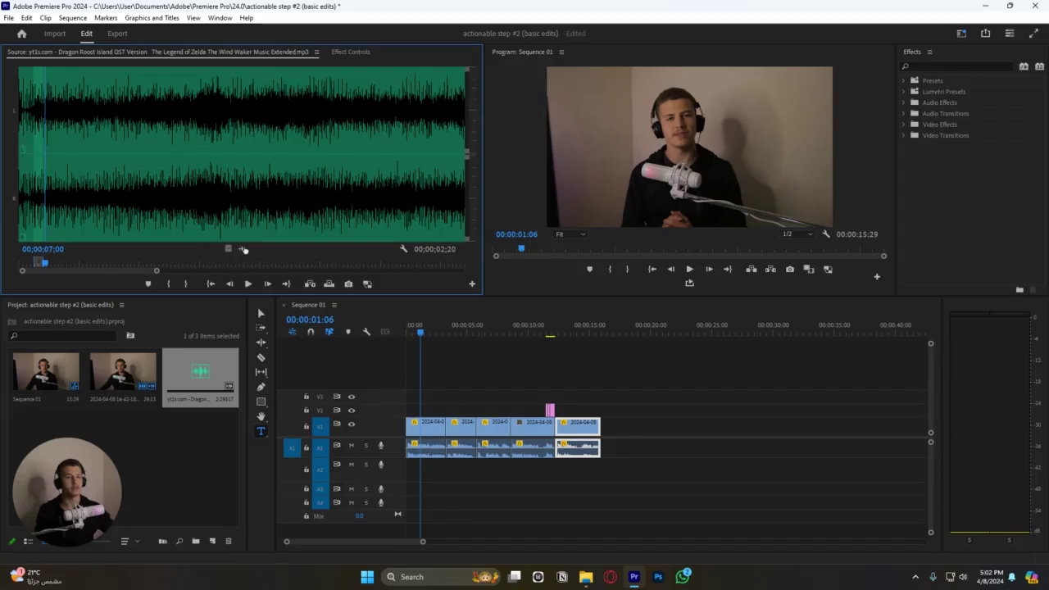
Lay the music on track A2 from the sequence start and trim its end to match the last video clip
left_click_drag(439, 491, 628, 478)
left_click_drag(525, 472, 504, 471)
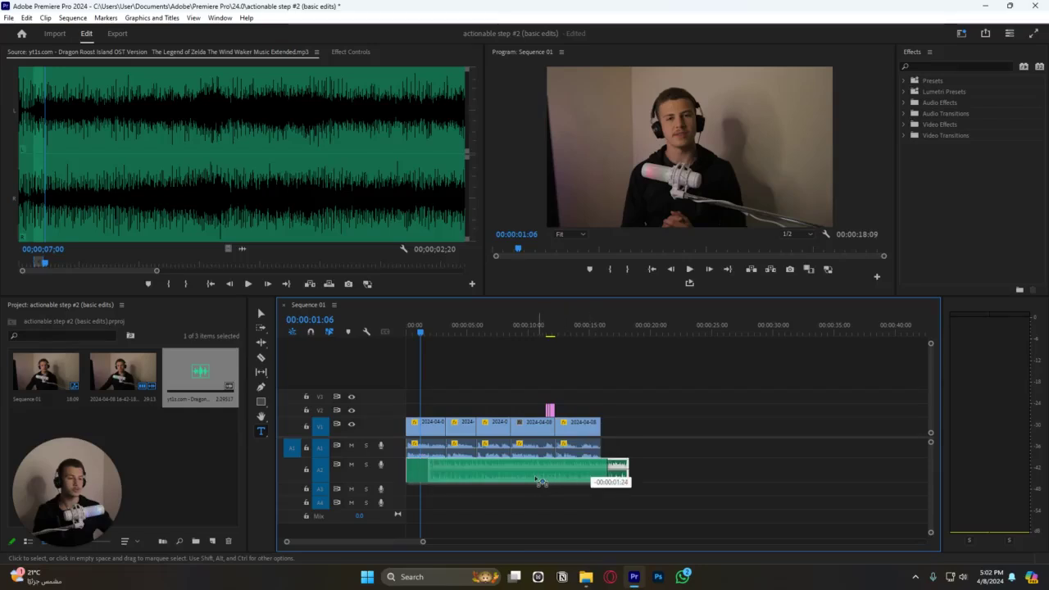
left_click_drag(613, 471, 600, 470)
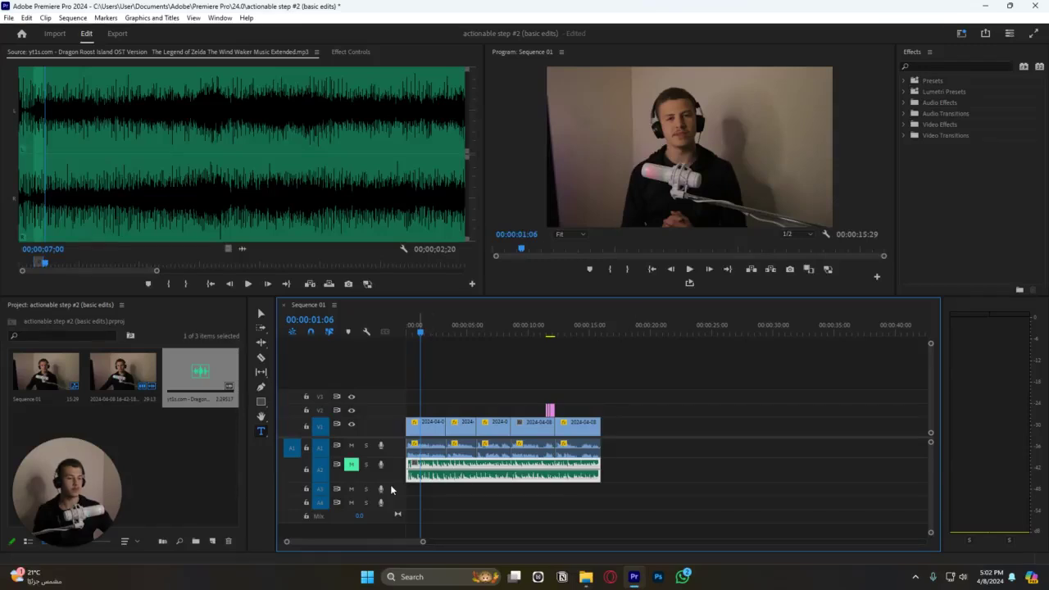
Listen to the voice level with the A2 music muted and check the audio gain of all the talking-head clips
key("space")
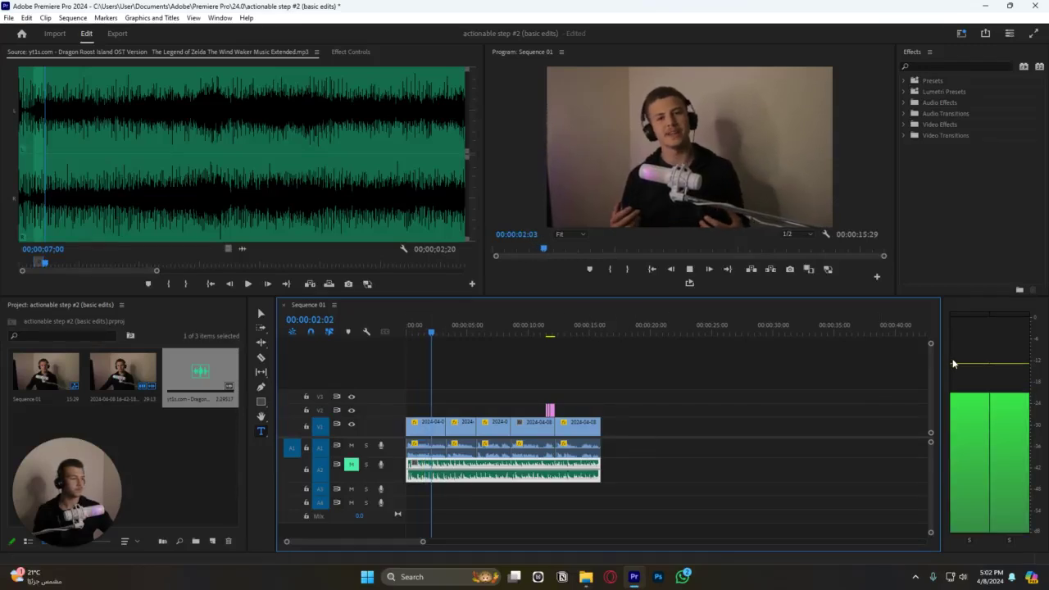
left_click_drag(652, 461, 406, 452)
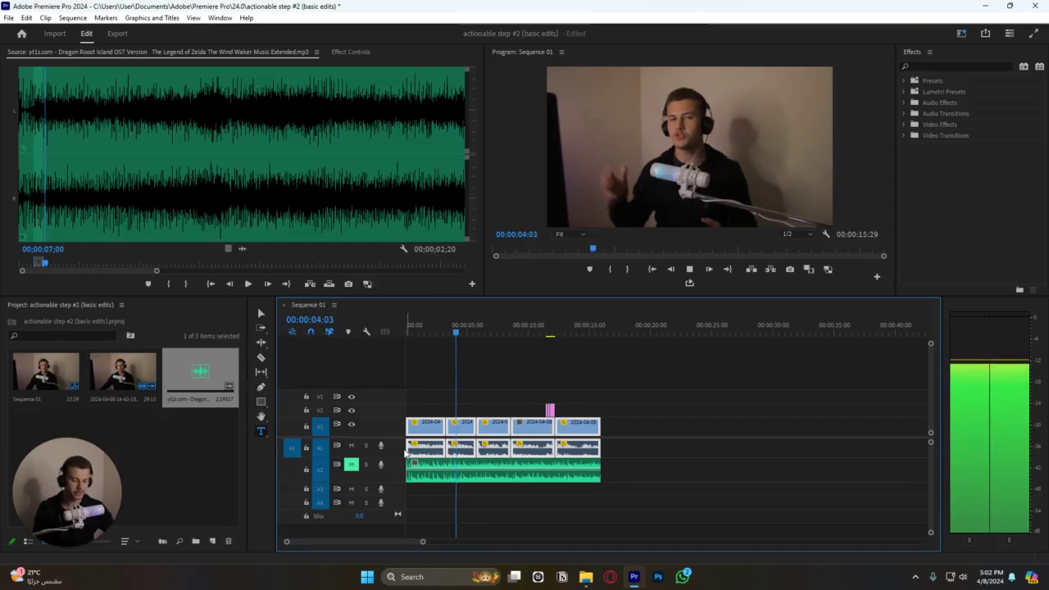
key("g")
key("Return")
key("space")
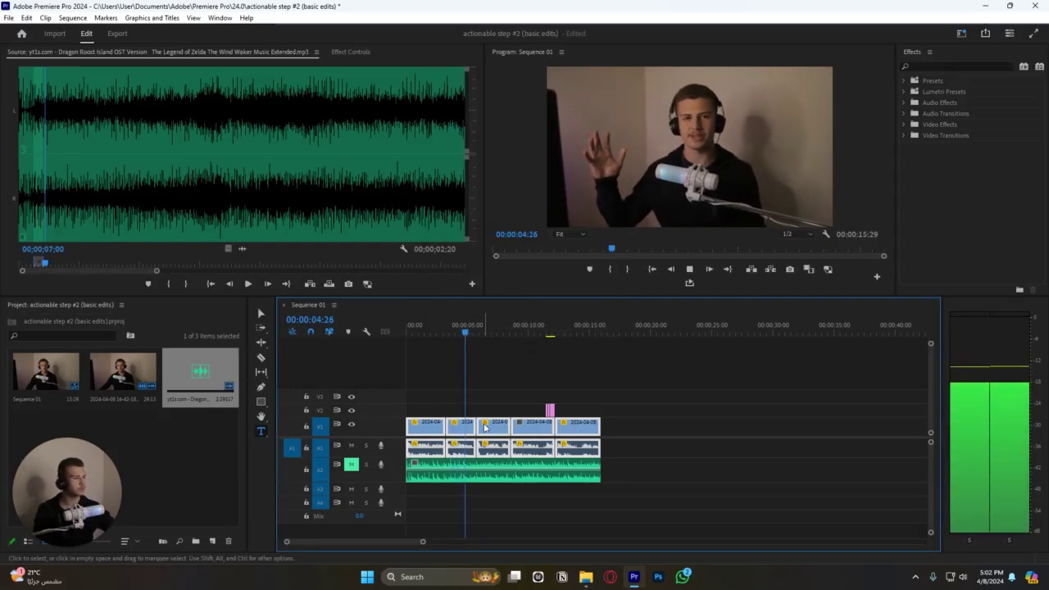
Adjust the A2 music clip's audio gain by -20 dB and listen to it with the voice track muted
left_click(565, 481)
type("g-20")
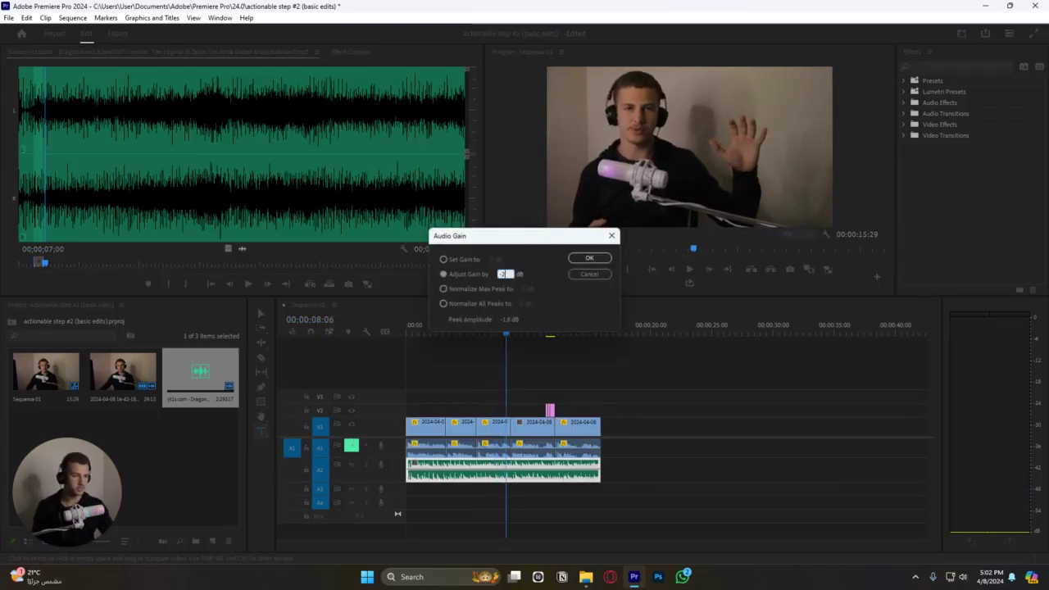
key("Return")
key("space")
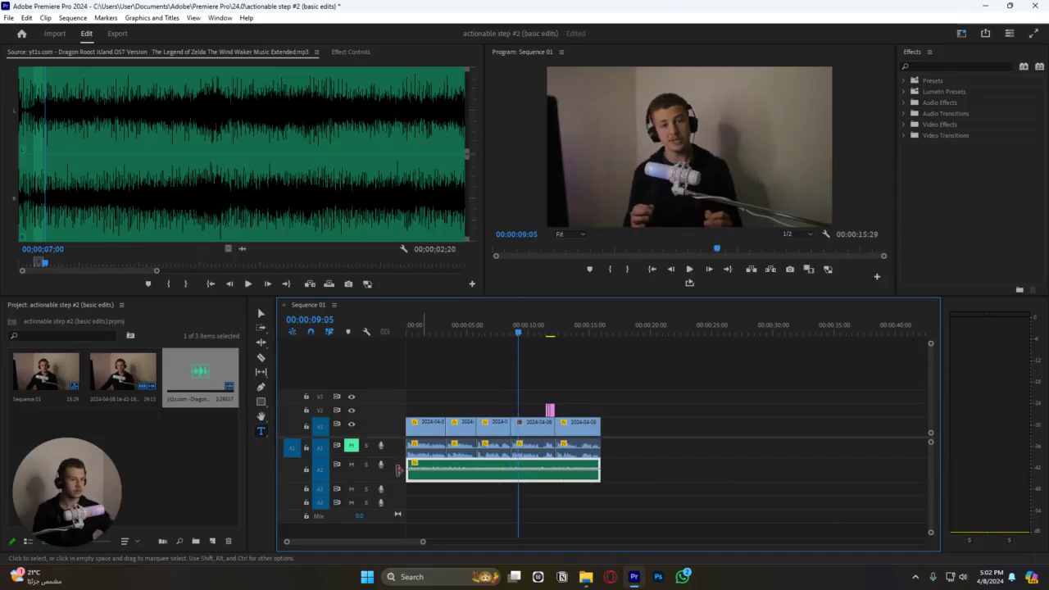
Play the full sequence from the beginning to review the voice and background music together
key("Home")
left_click(755, 374)
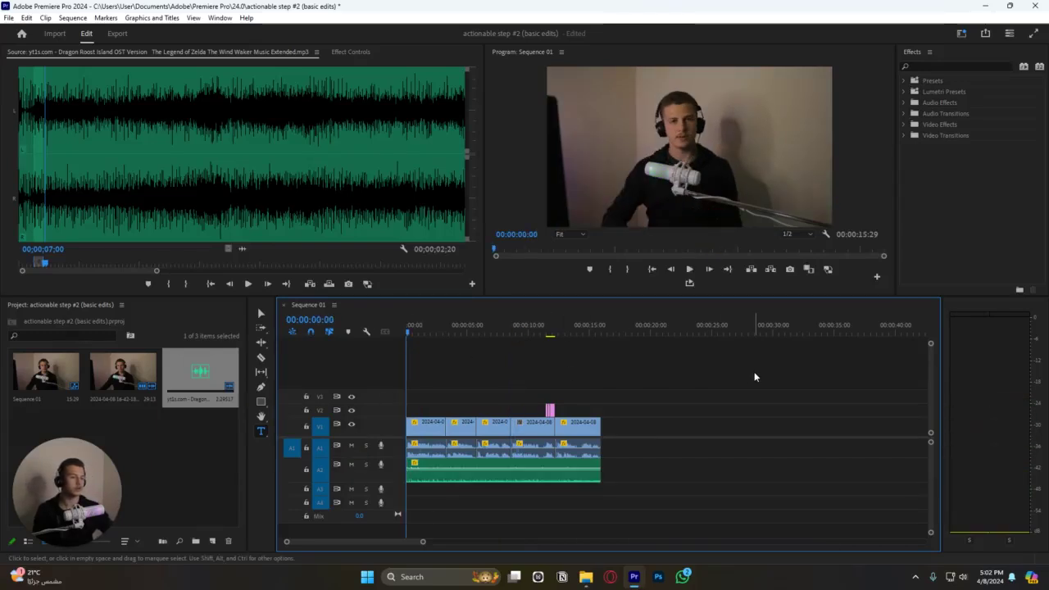
key("space")
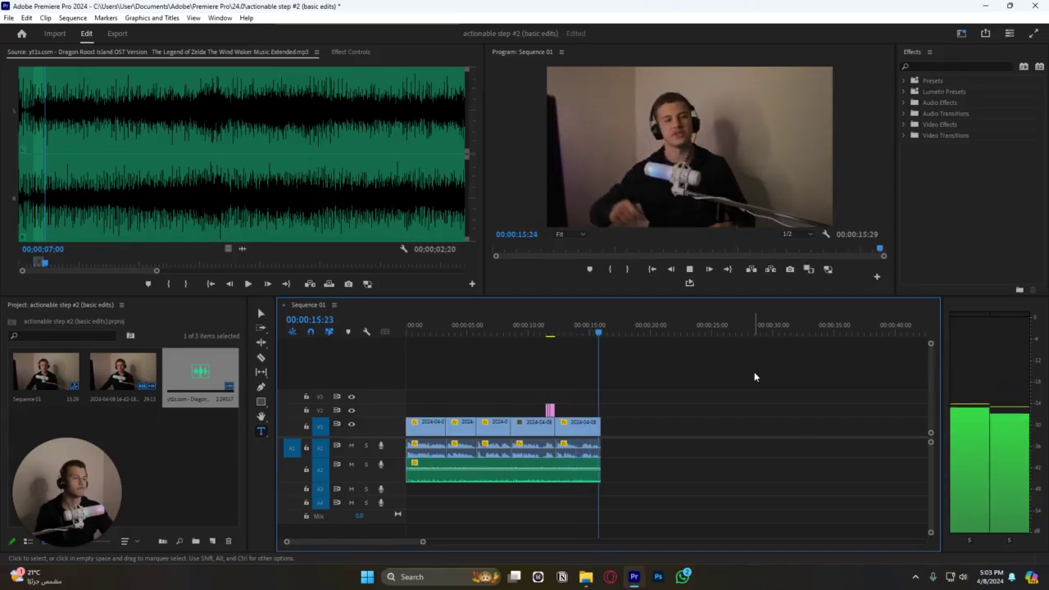
left_click(414, 331)
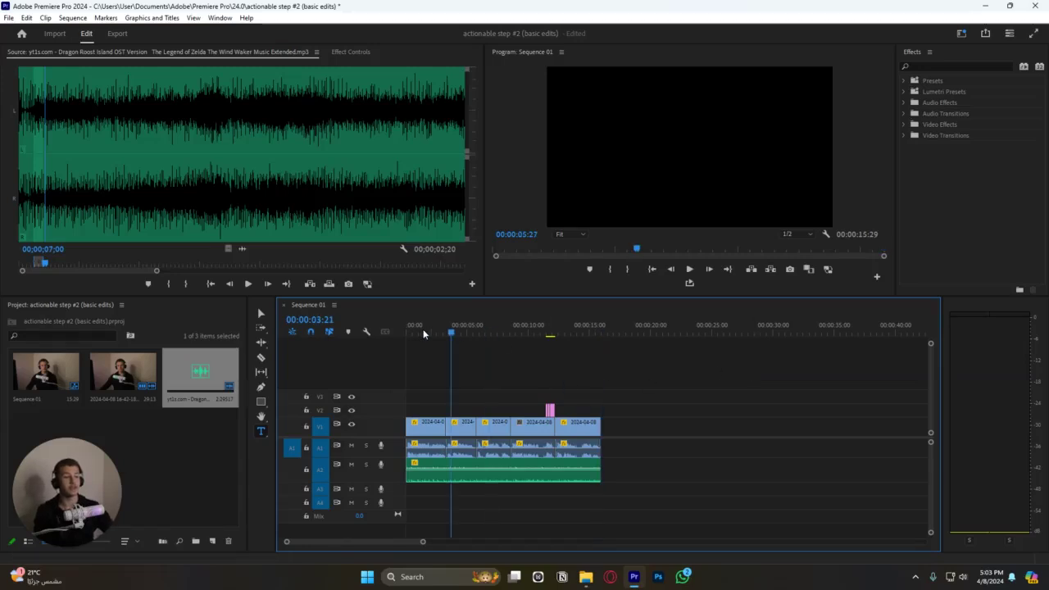